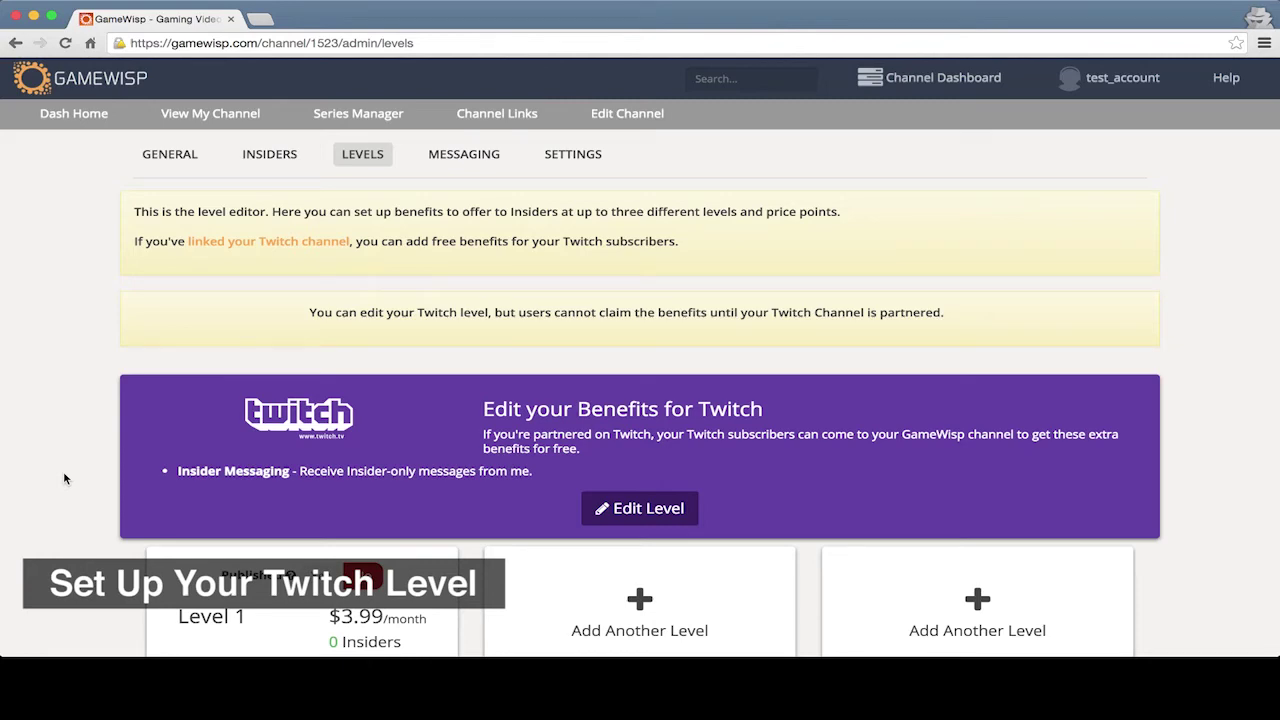
Step: Scroll through the Levels page to look over the existing levels
scroll(63, 478, down, 1)
scroll(63, 478, down, 2)
scroll(63, 478, down, 1)
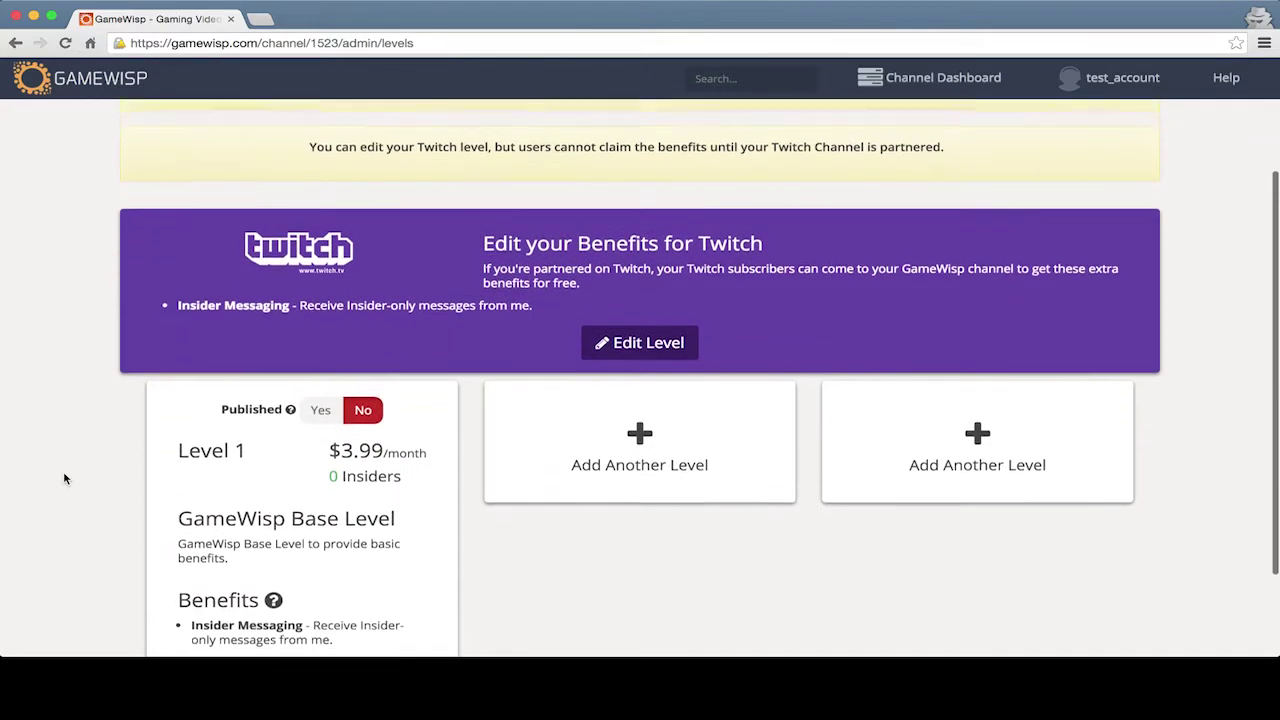
scroll(63, 478, down, 1)
scroll(63, 478, down, 1)
scroll(63, 478, down, 1)
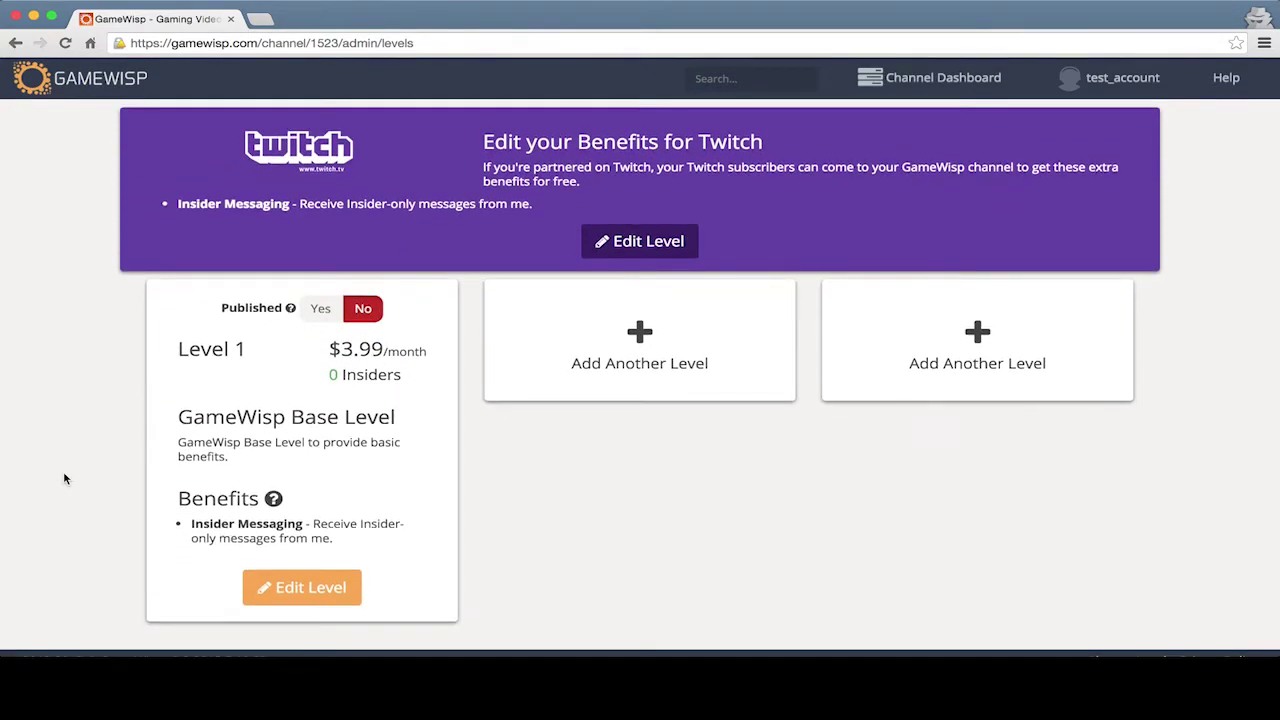
scroll(63, 478, up, 1)
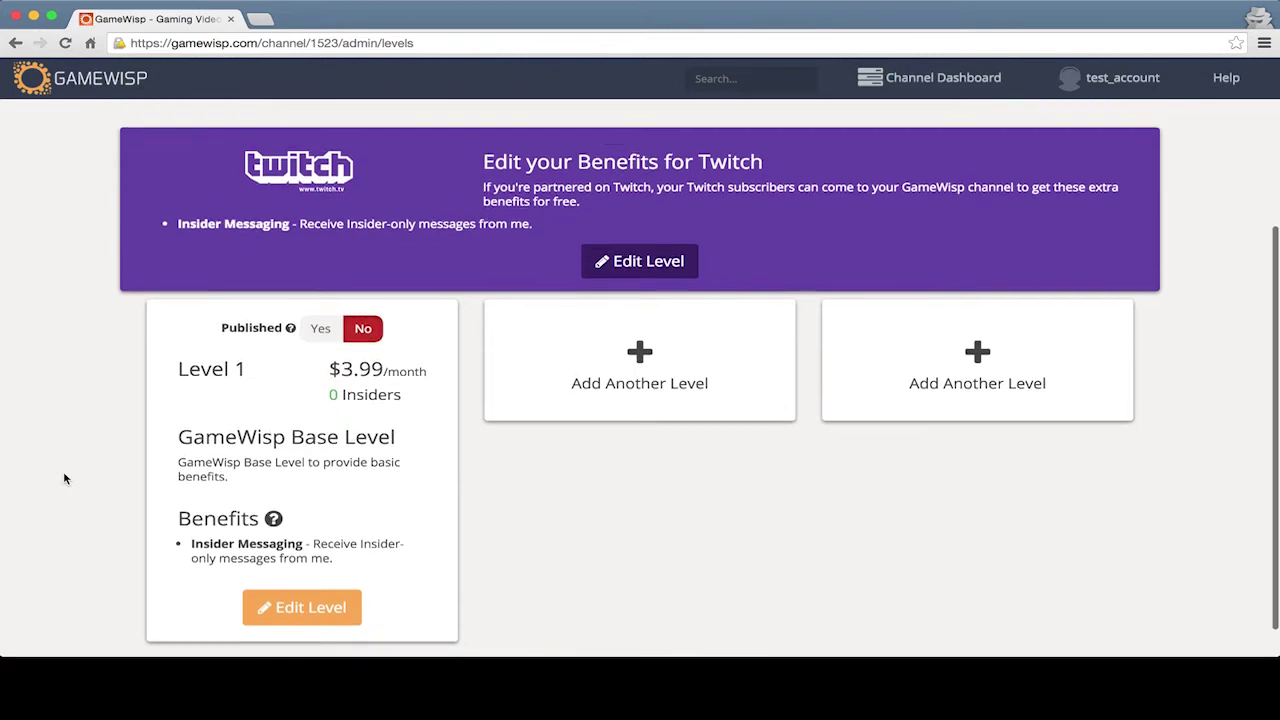
scroll(63, 478, up, 2)
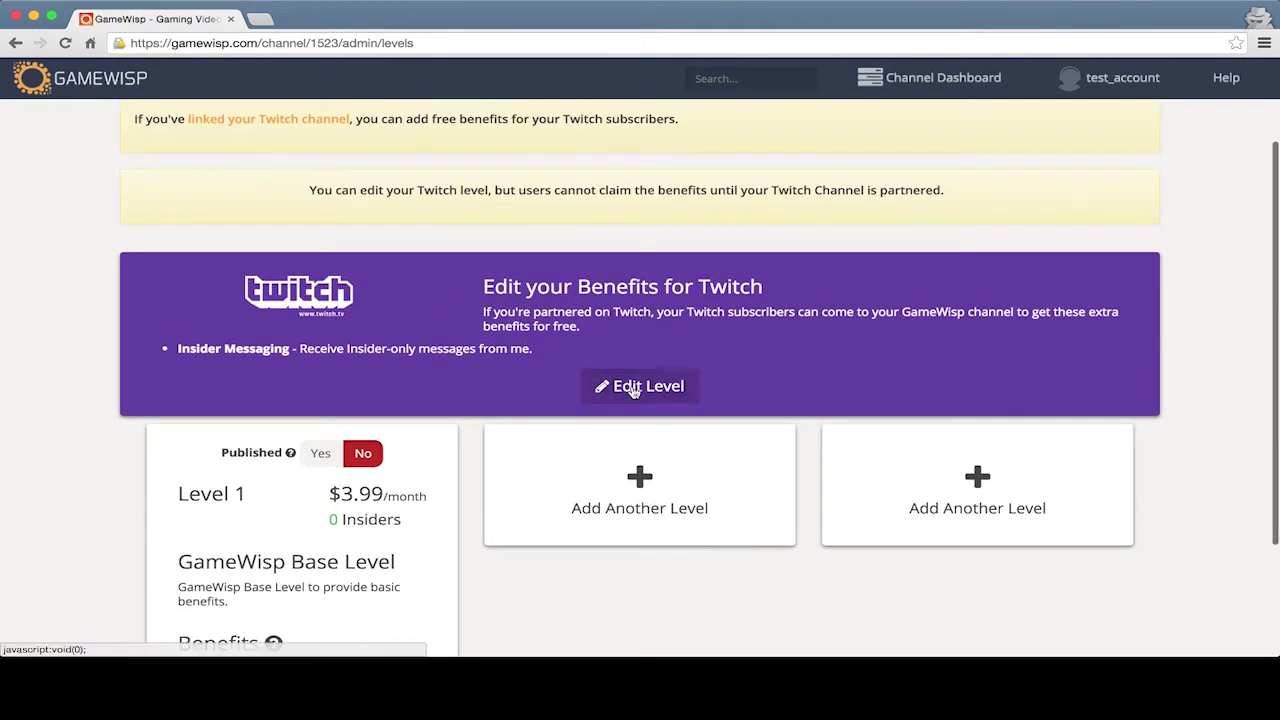
Step: Edit the Twitch level and start a new benefit from the Choose Twitch Benefits dialog
click(632, 388)
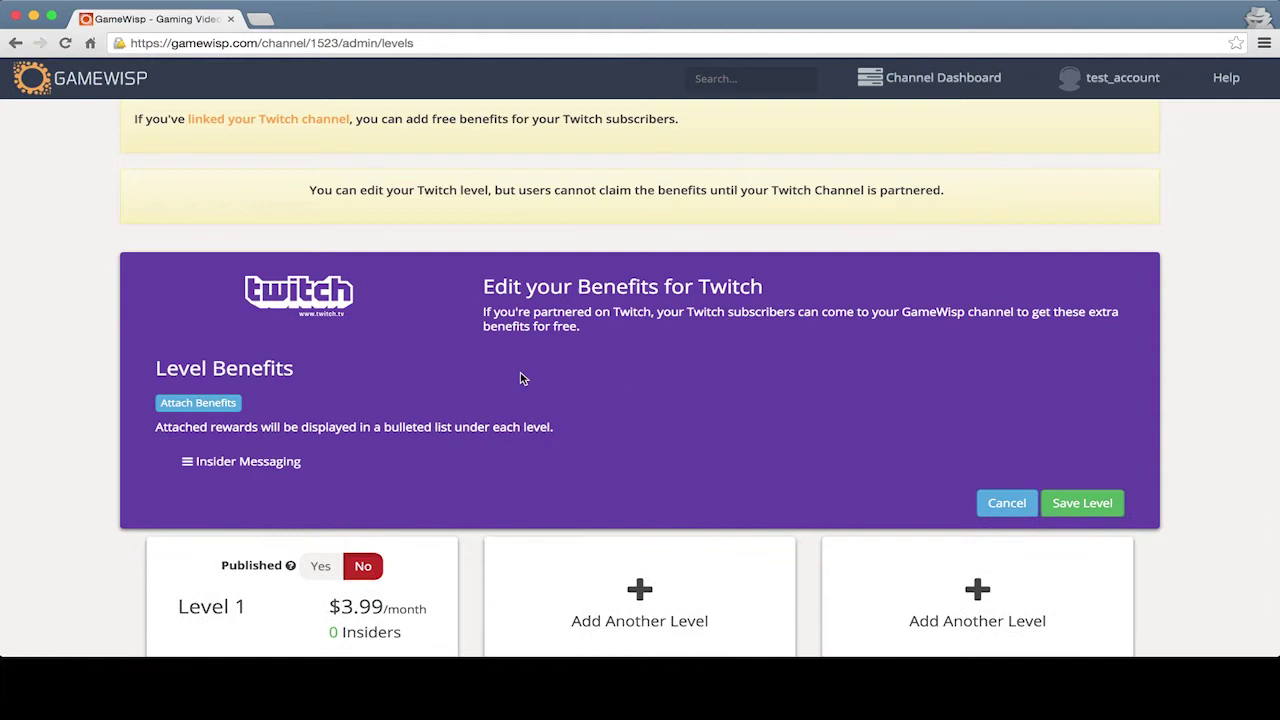
click(198, 402)
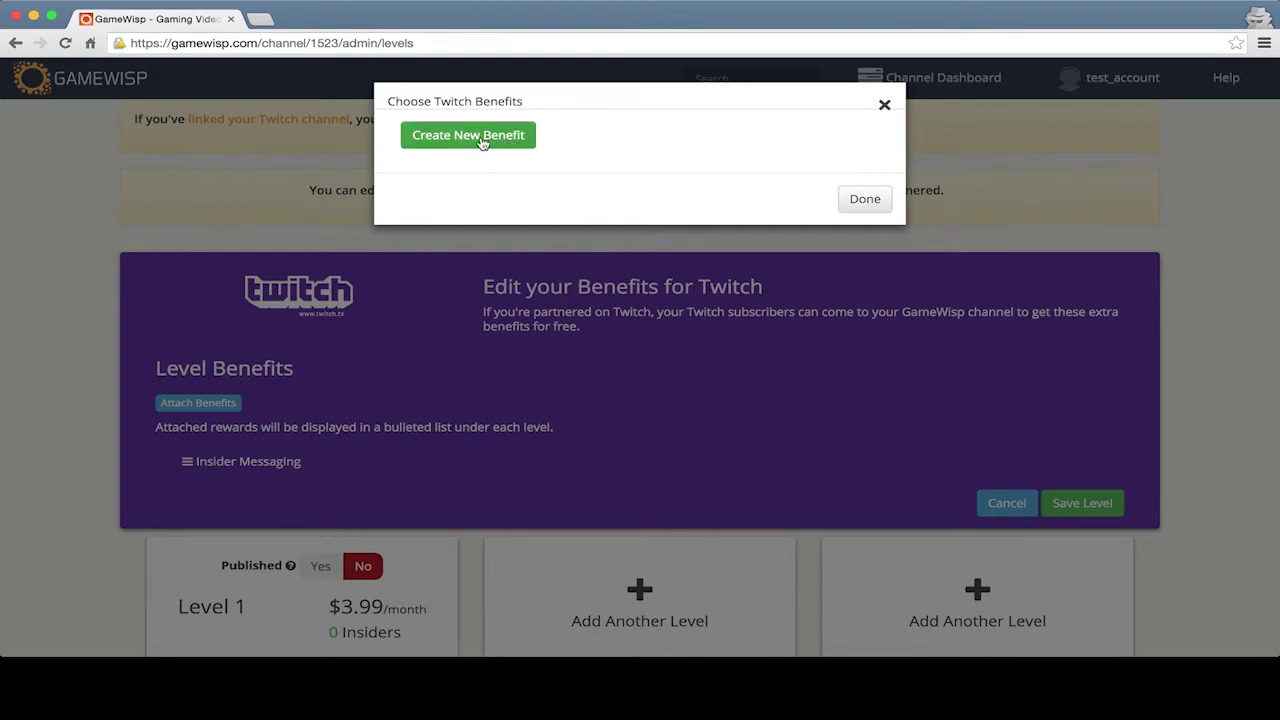
click(482, 138)
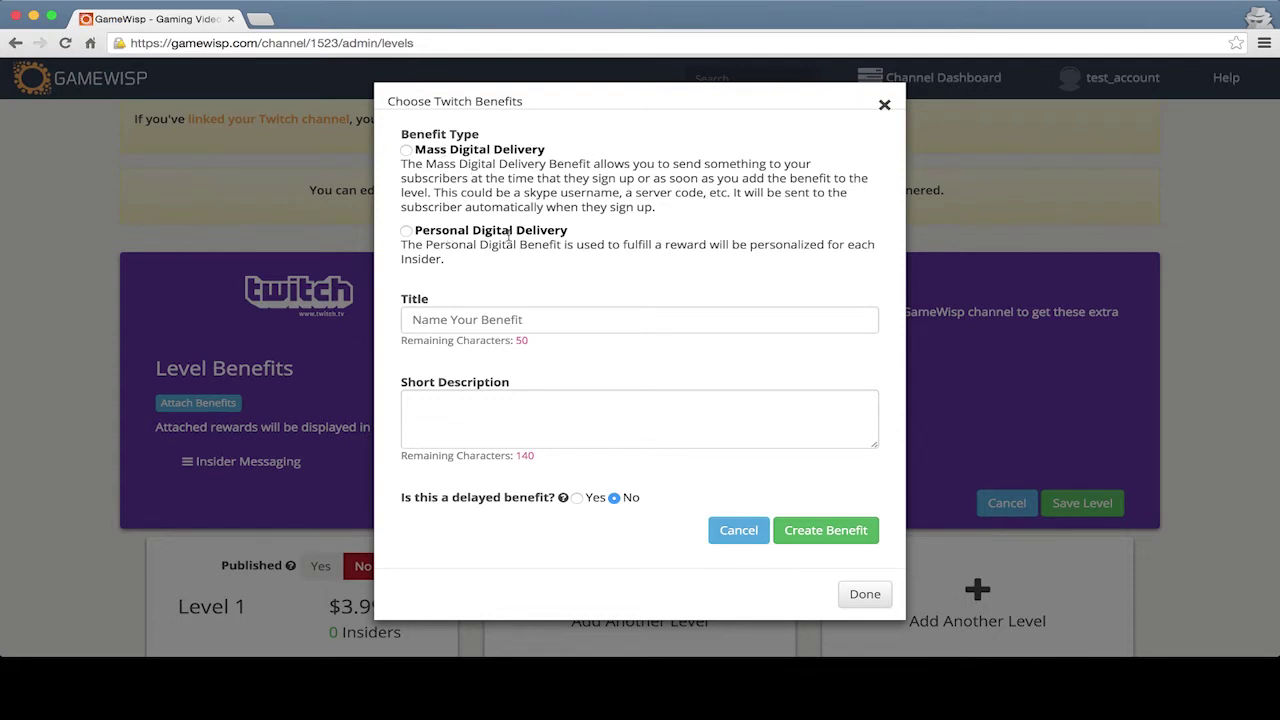
Step: Make the benefit a Mass Digital Delivery titled 'Send a Thank You Note'
click(406, 150)
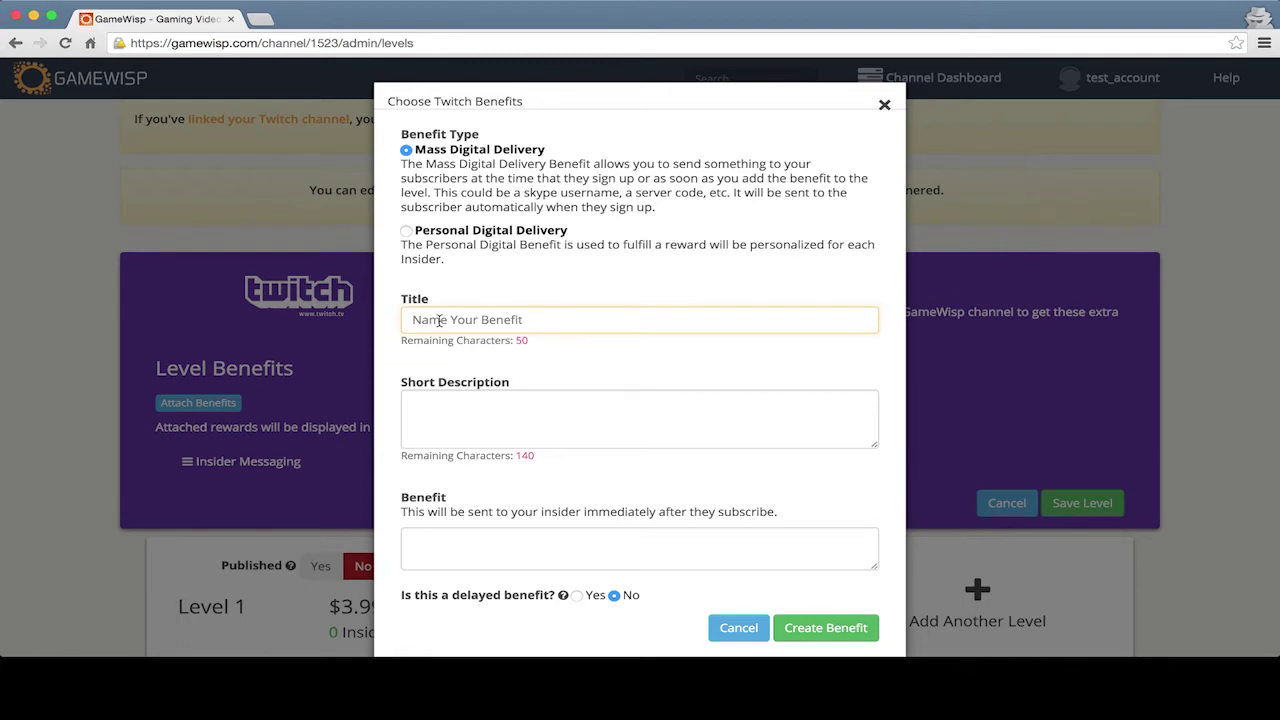
text(Send a)
key(BackSpace)
key(BackSpace)
key(BackSpace)
key(BackSpace)
key(BackSpace)
text(Receive a )
text(Ta)
key(super+a)
text(Send a )
text(Thank You No)
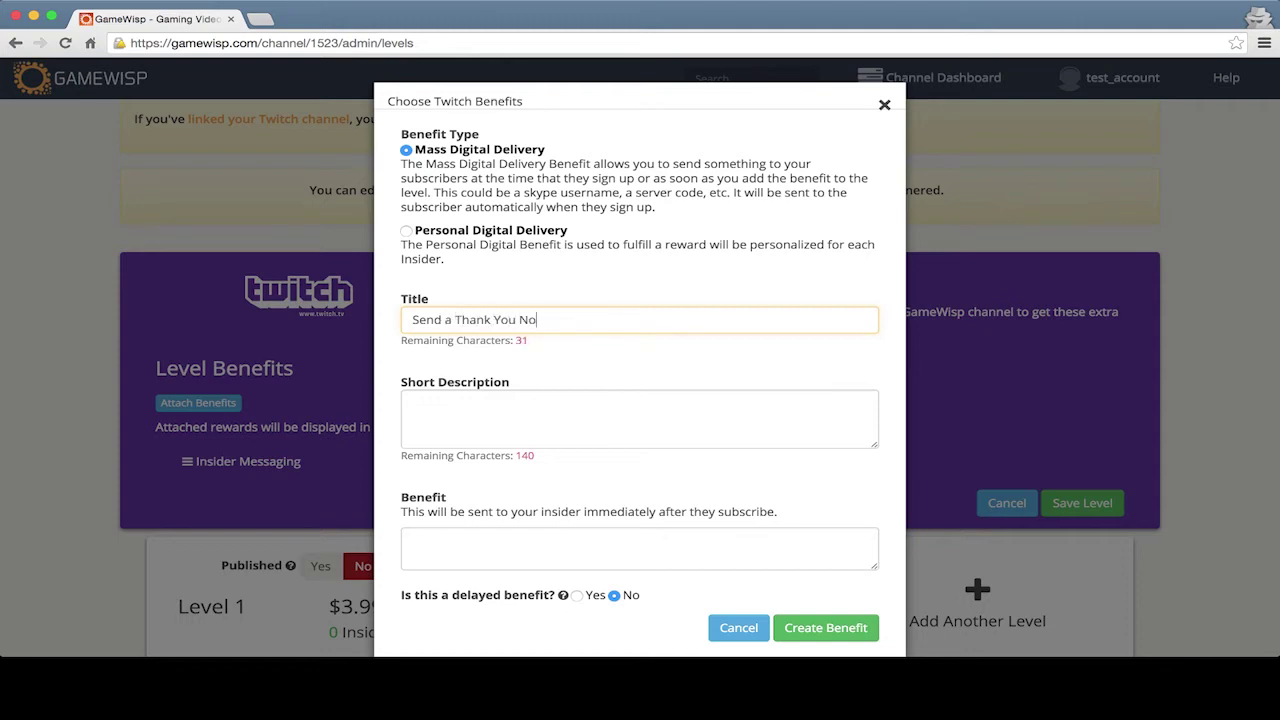
text(te)
Step: Add description 'I will send you a thank you note.' and a thank-you-for-subscribing message
key(Tab)
text(I will send you a)
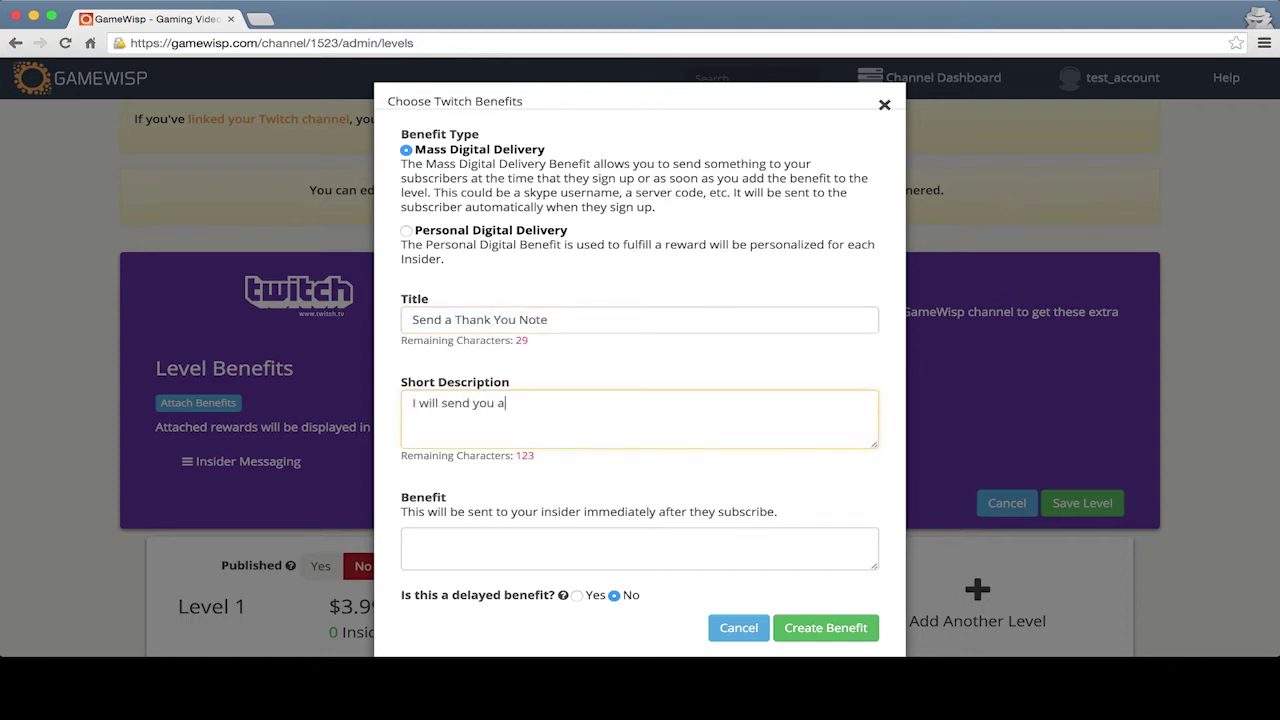
text( thank you note.)
key(Tab)
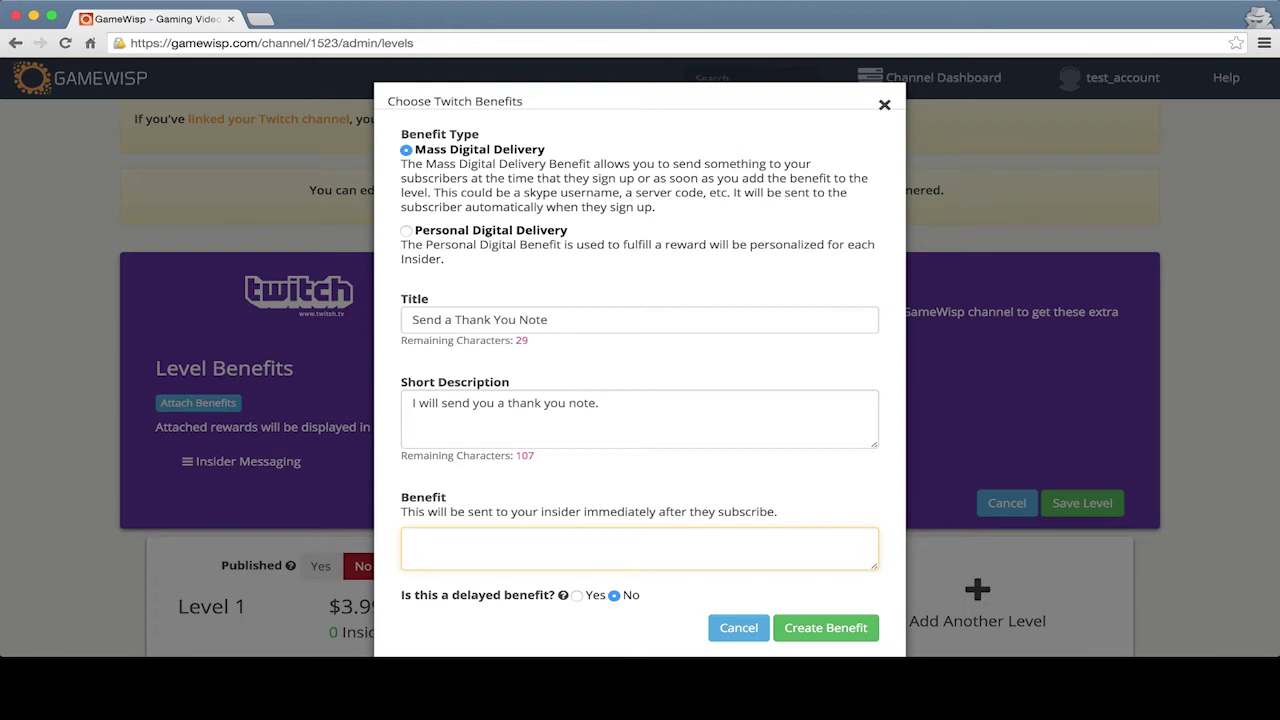
text(Thank you so)
text( much for subs)
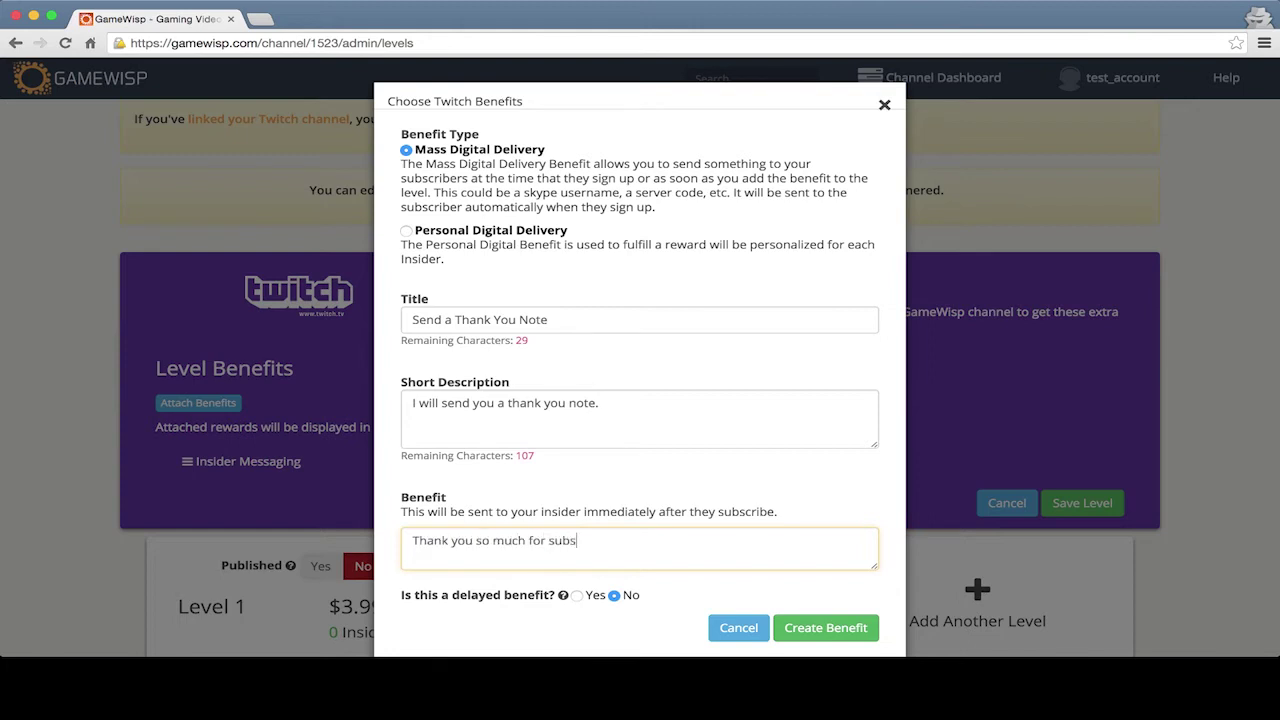
text(cribing! It mean)
text(s thew o)
key(BackSpace)
key(BackSpace)
key(BackSpace)
key(BackSpace)
key(BackSpace)
text(wo)
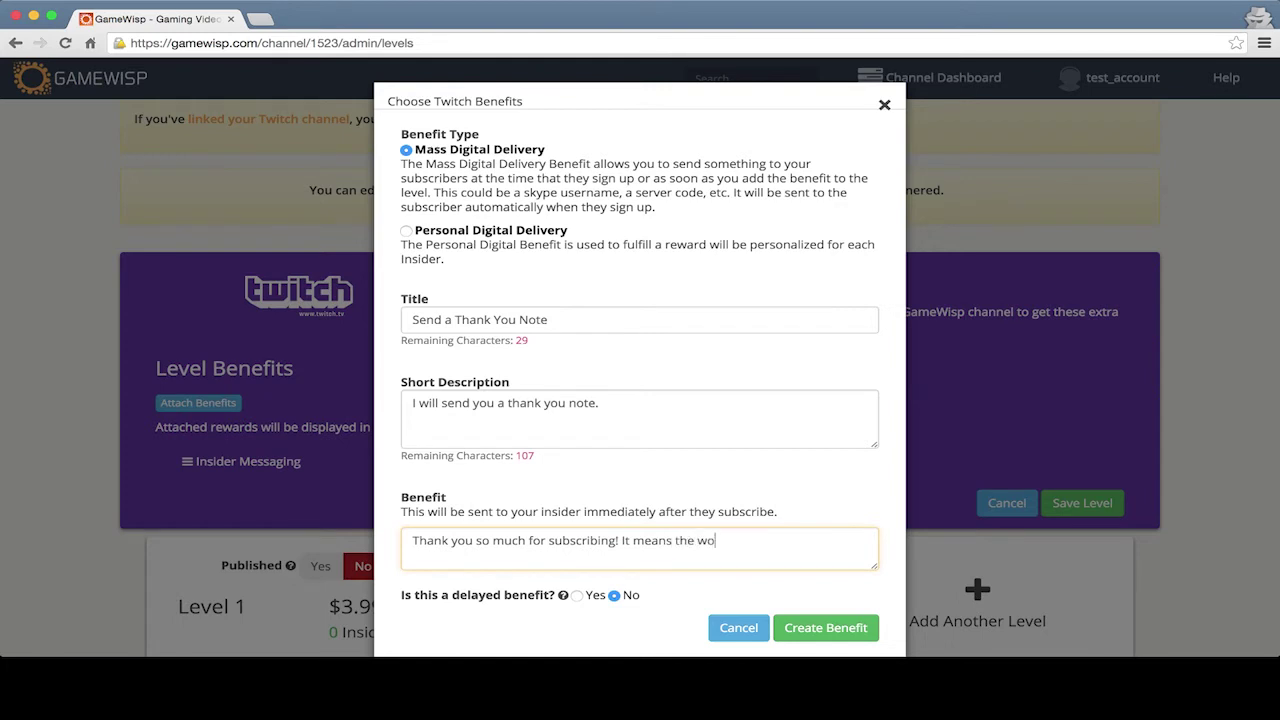
text(rld to me!)
Step: Create the thank-you note benefit, attach it to the Twitch level, and save the level
click(830, 626)
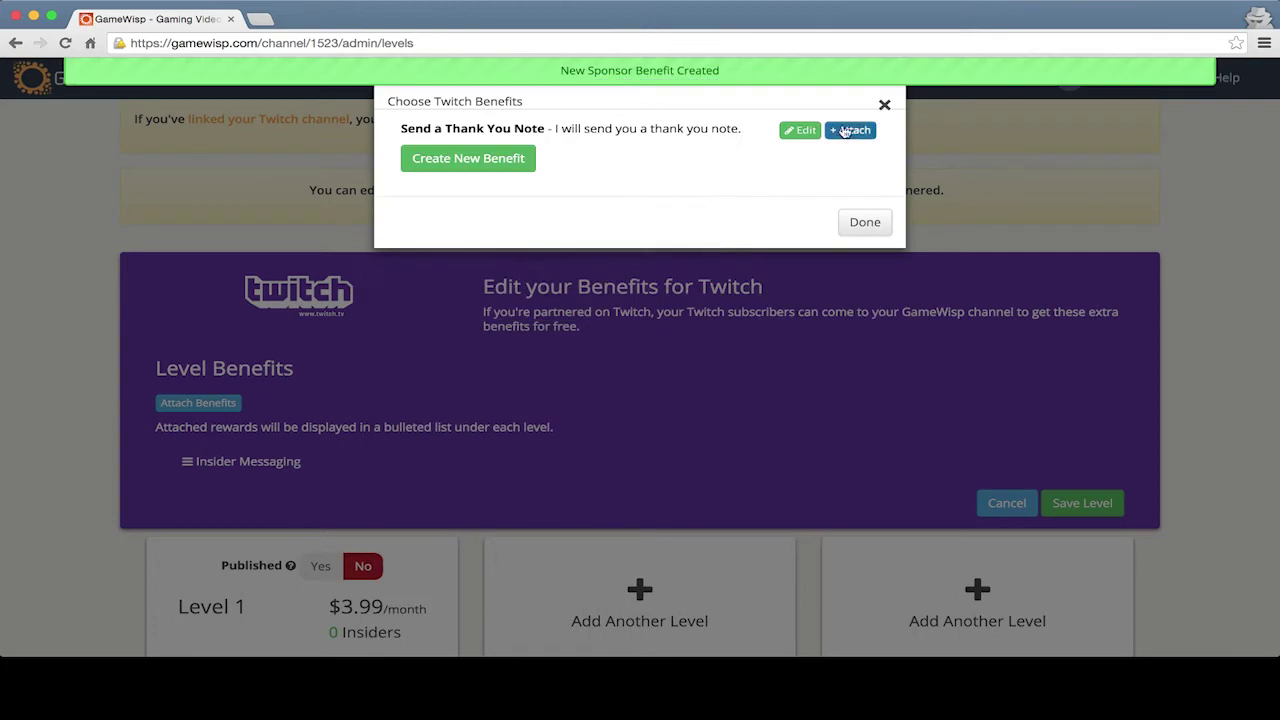
click(851, 130)
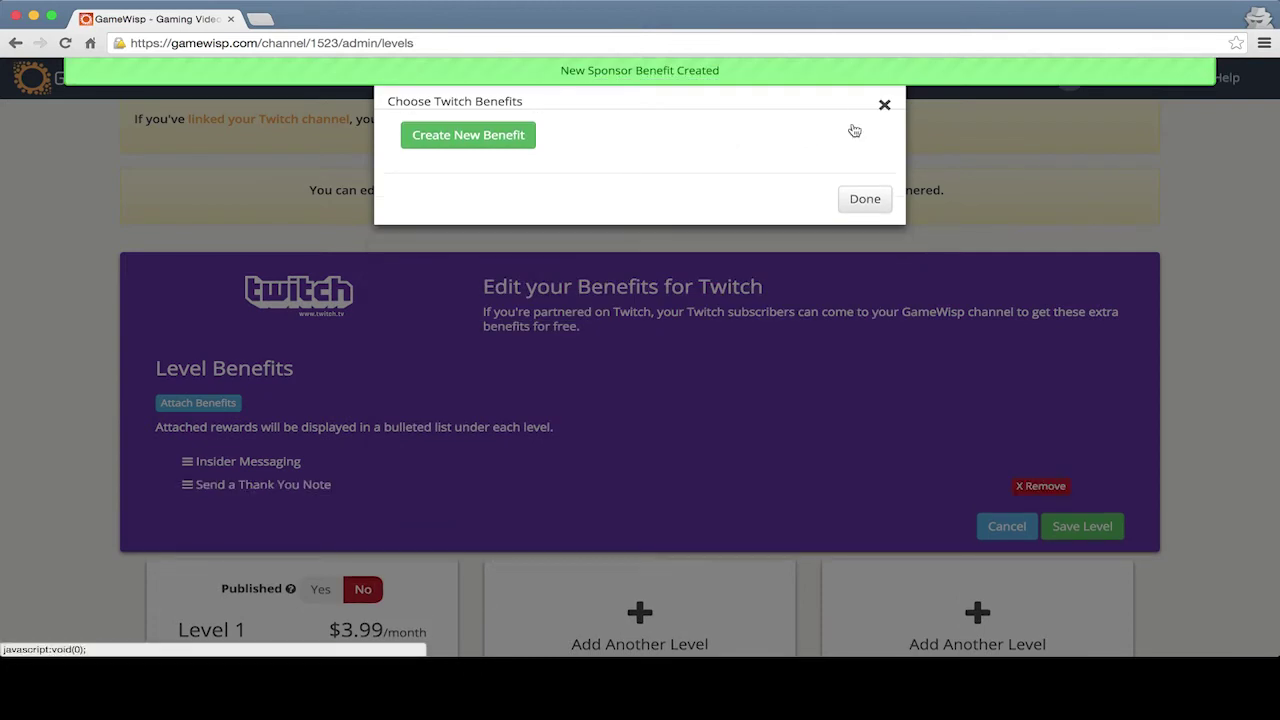
click(880, 208)
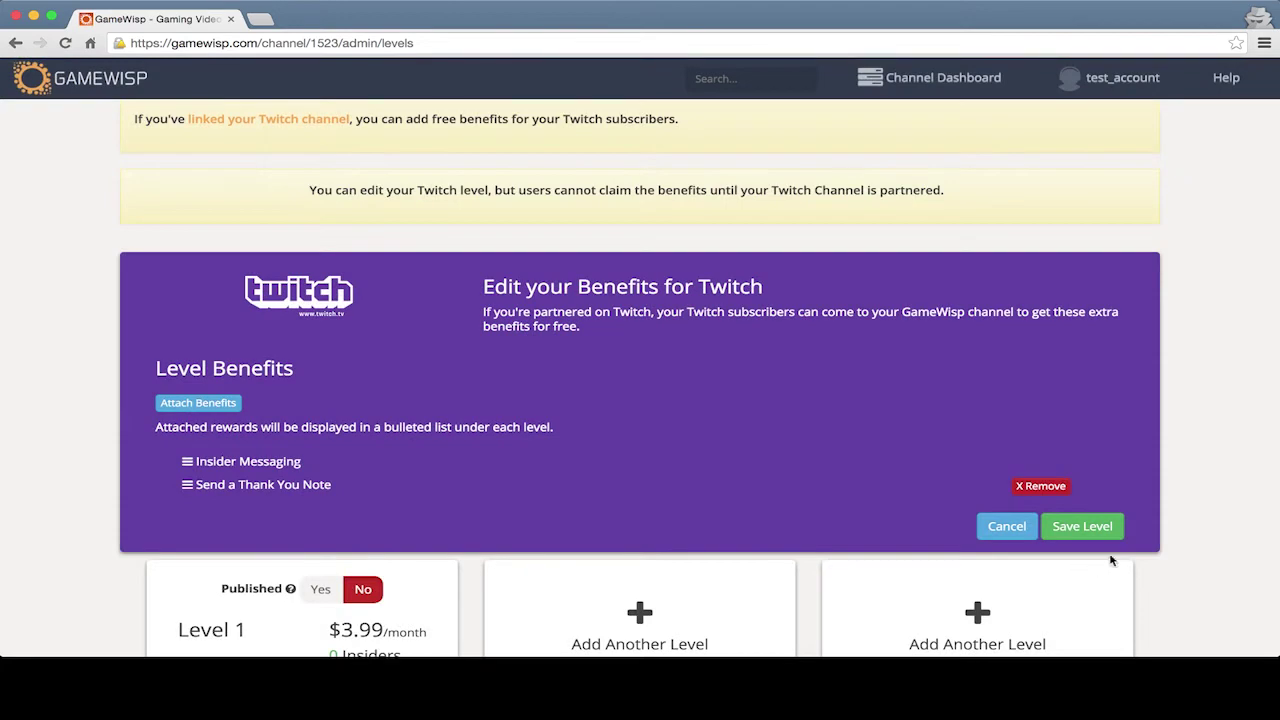
click(1095, 528)
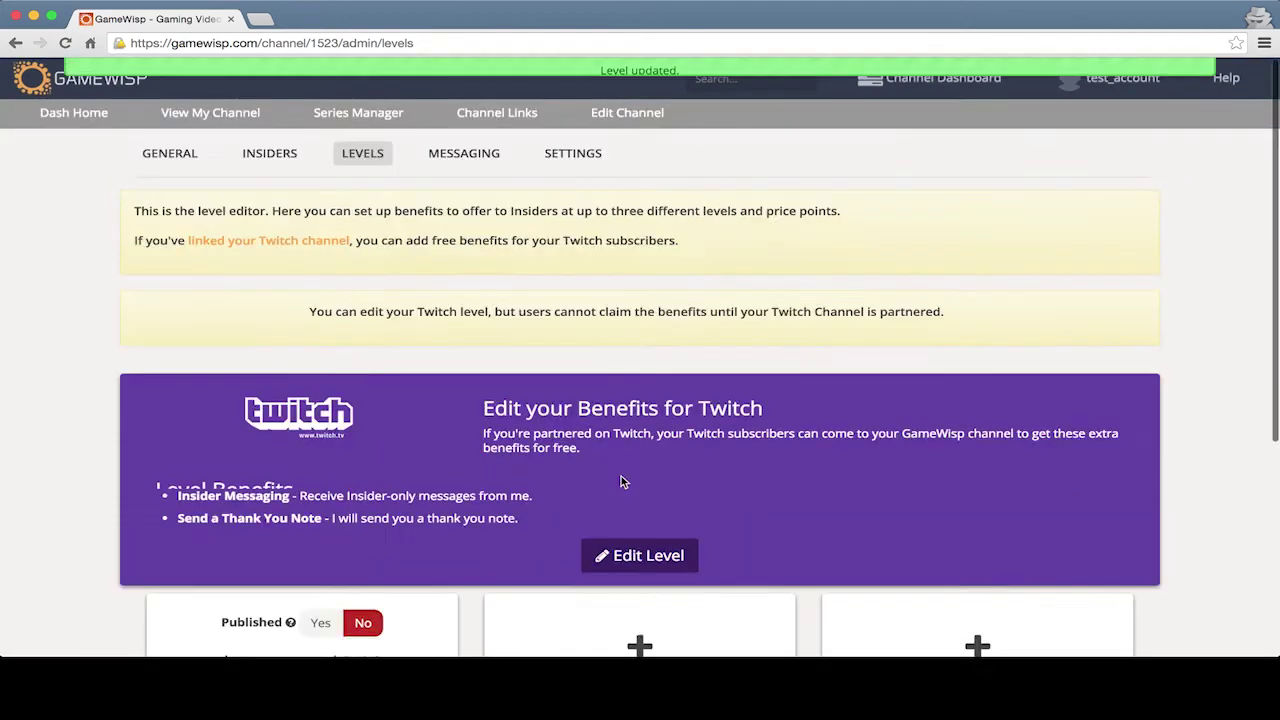
Step: Start another new Twitch benefit as a Personal Digital Delivery
scroll(567, 476, down, 1)
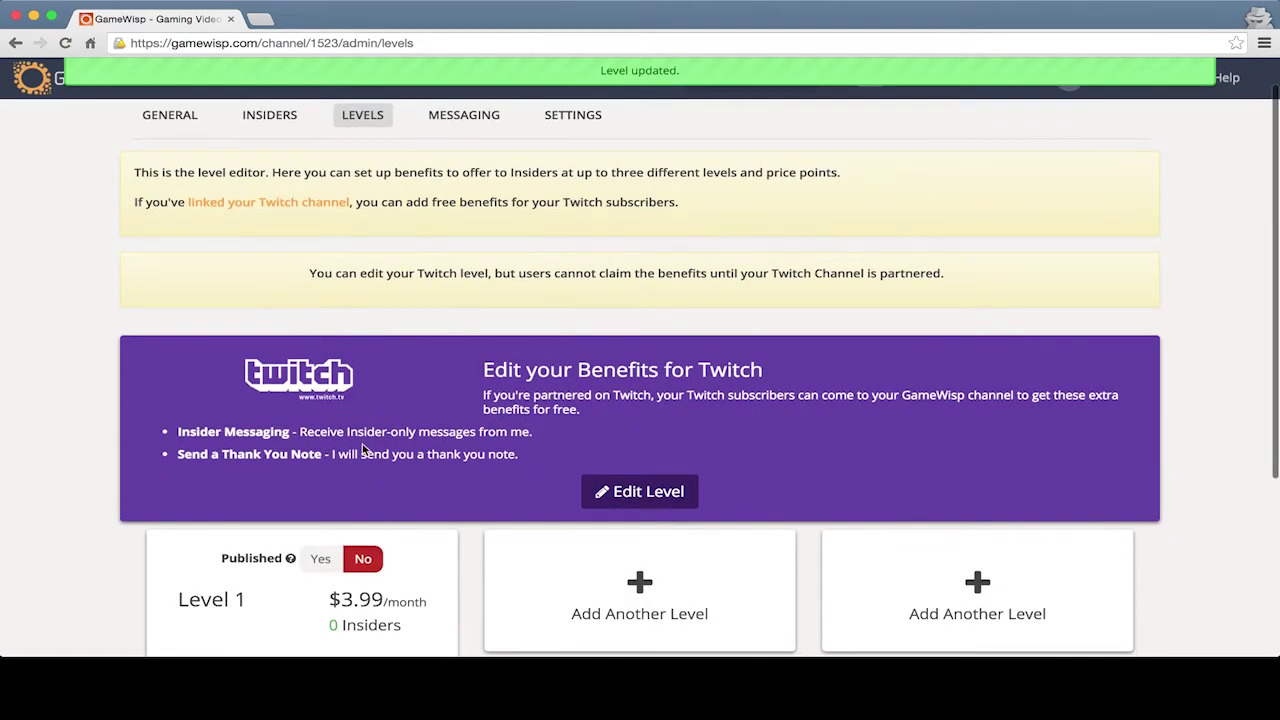
scroll(362, 450, down, 1)
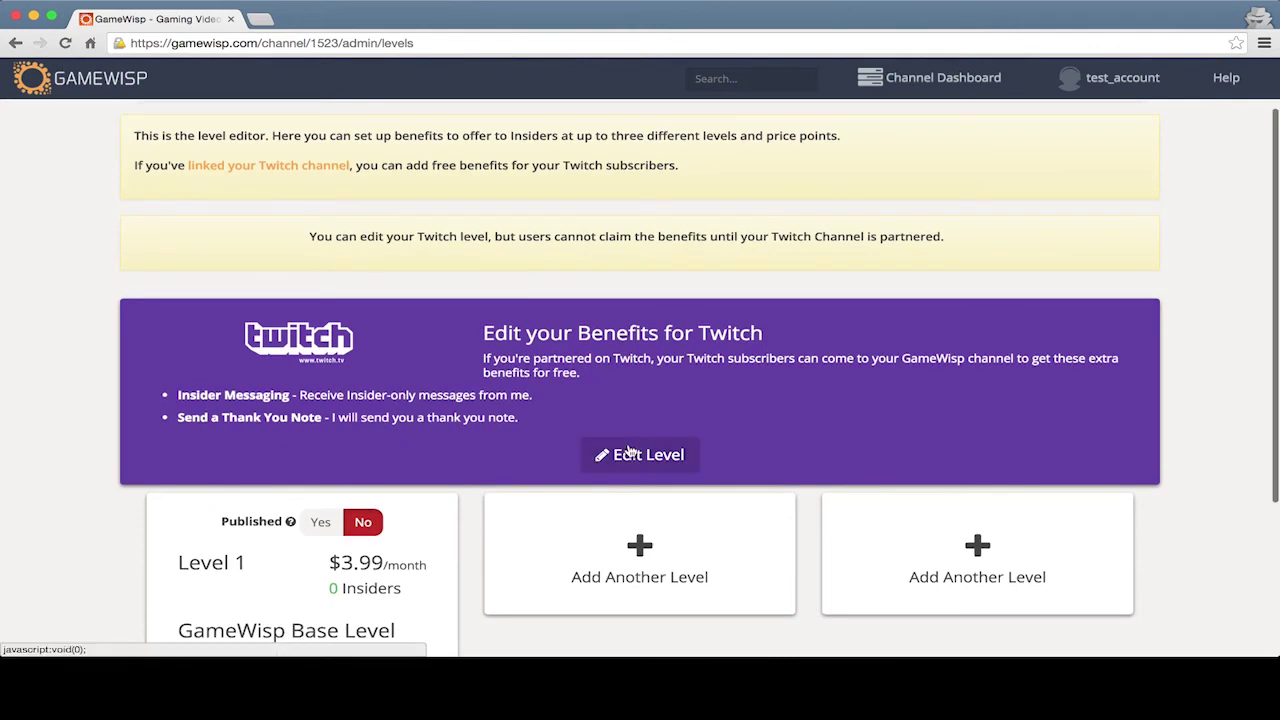
scroll(630, 450, down, 1)
scroll(630, 450, down, 5)
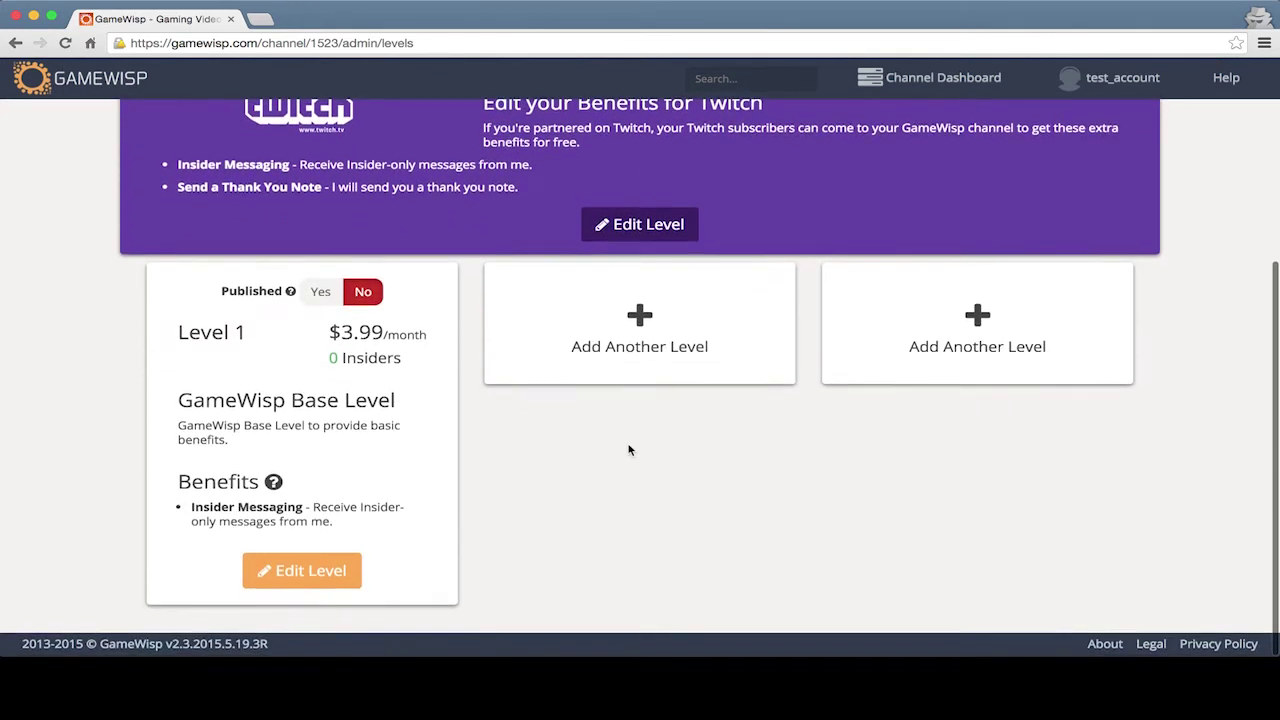
scroll(630, 450, up, 7)
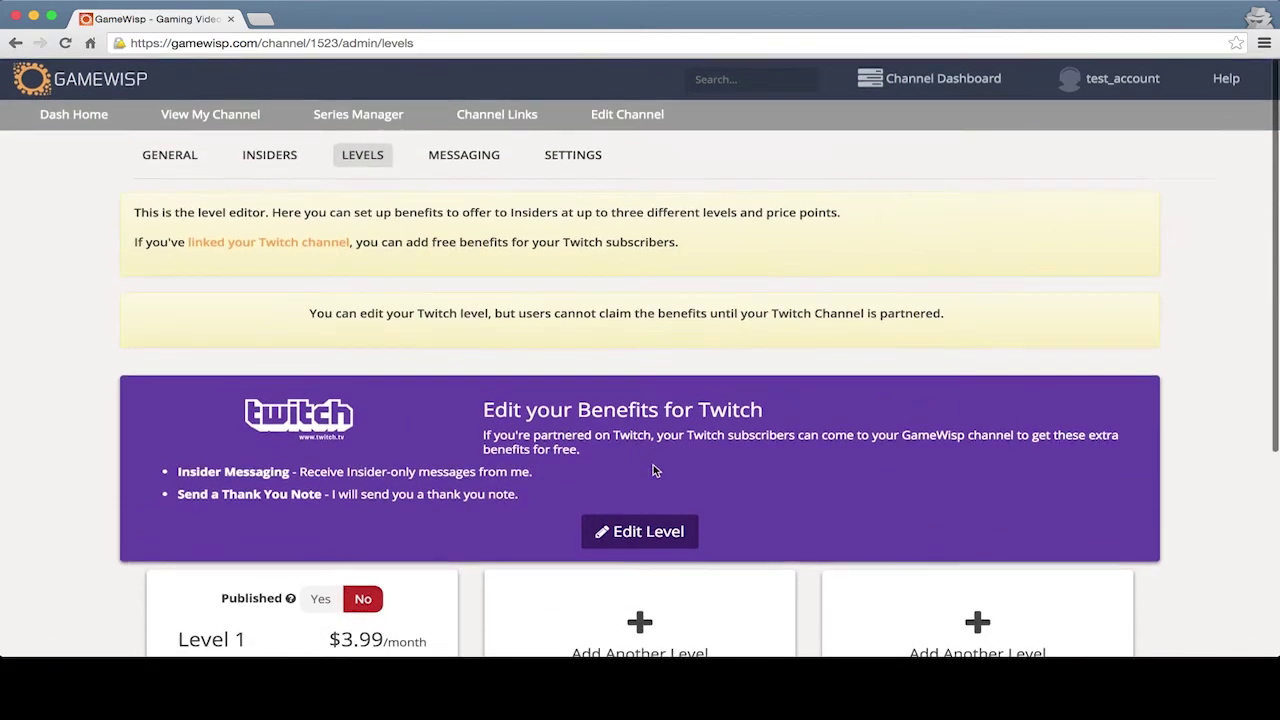
click(648, 532)
click(198, 525)
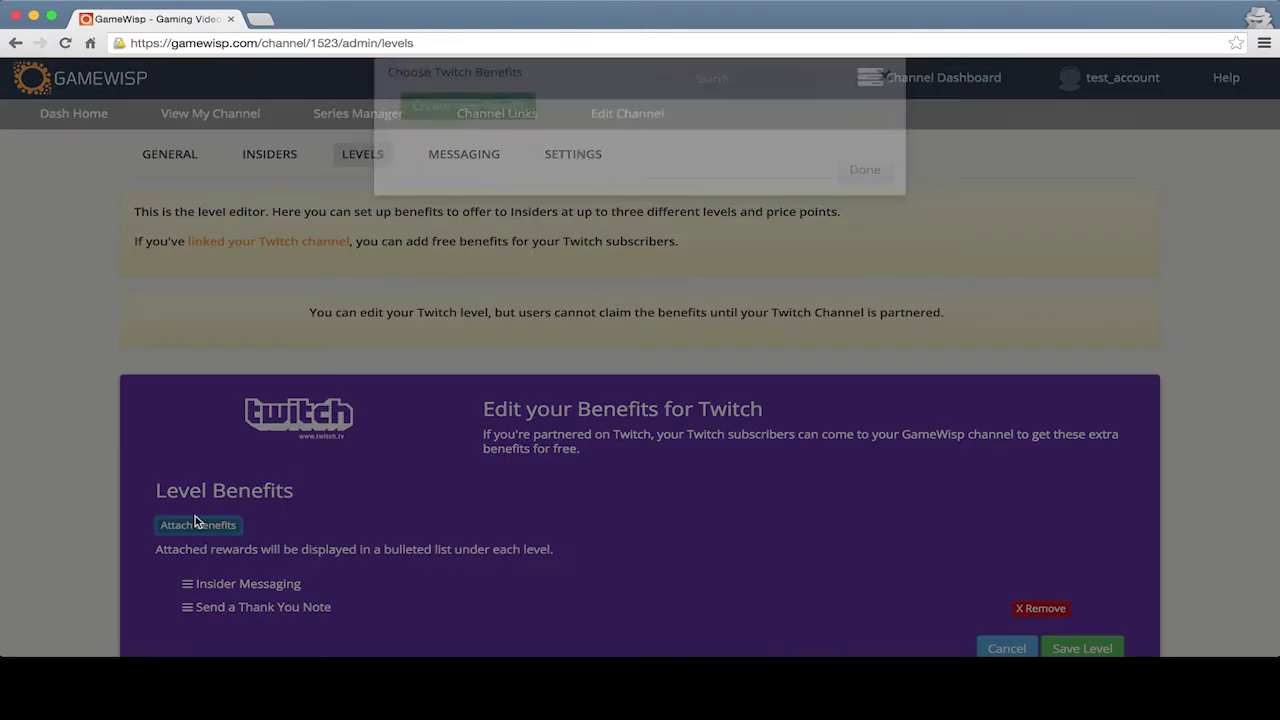
click(482, 140)
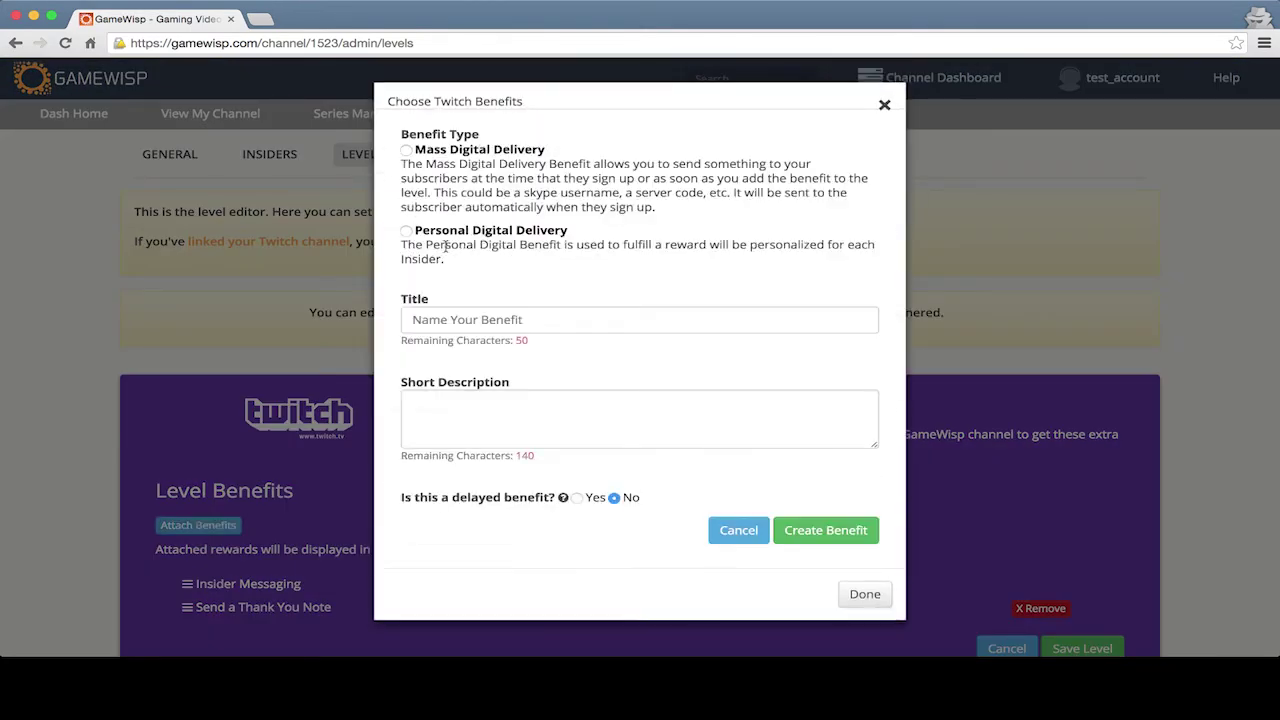
click(406, 232)
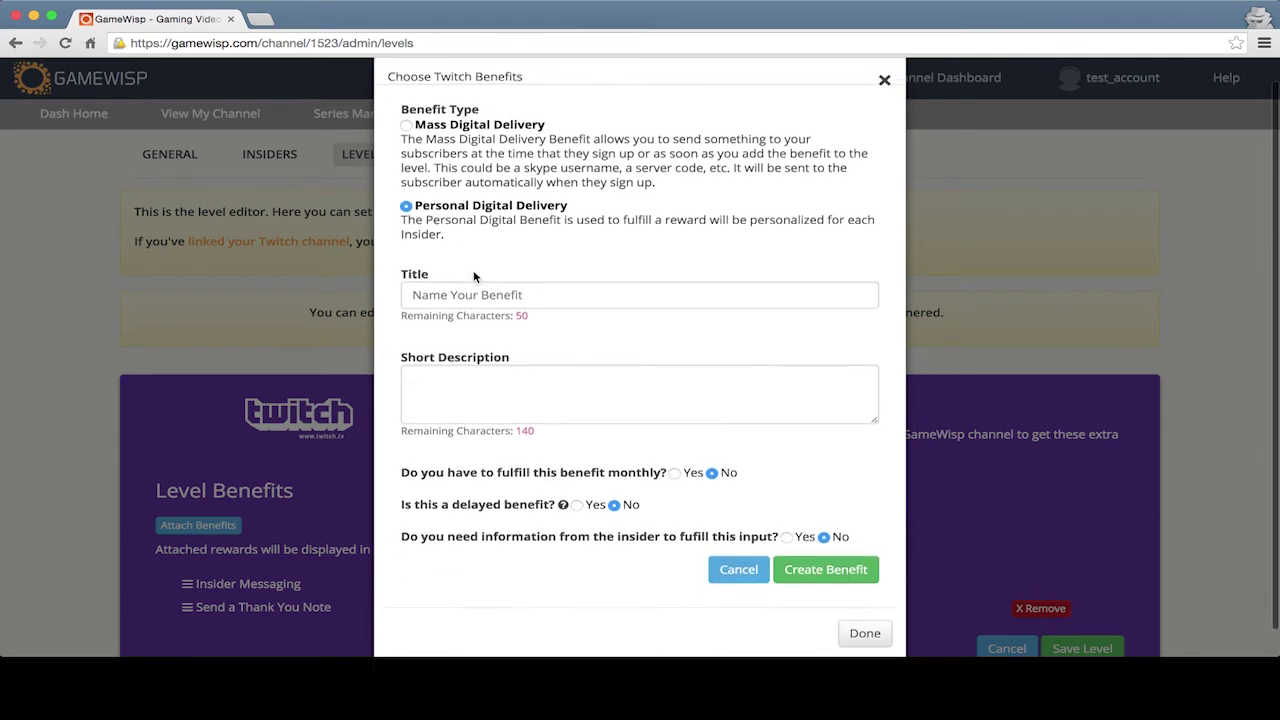
Step: Title the personal benefit 'A Custom Haiku' with description 'I will write a Haiku for you!'
click(468, 288)
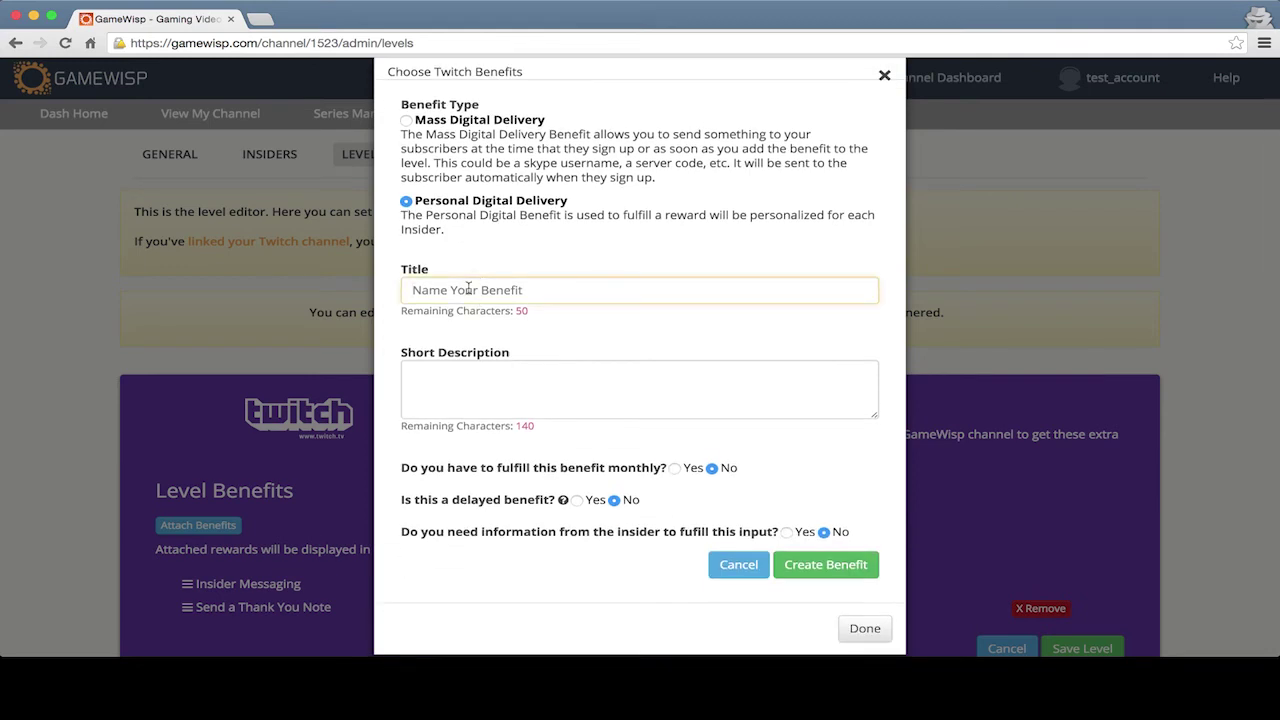
text(A c)
text(ustom )
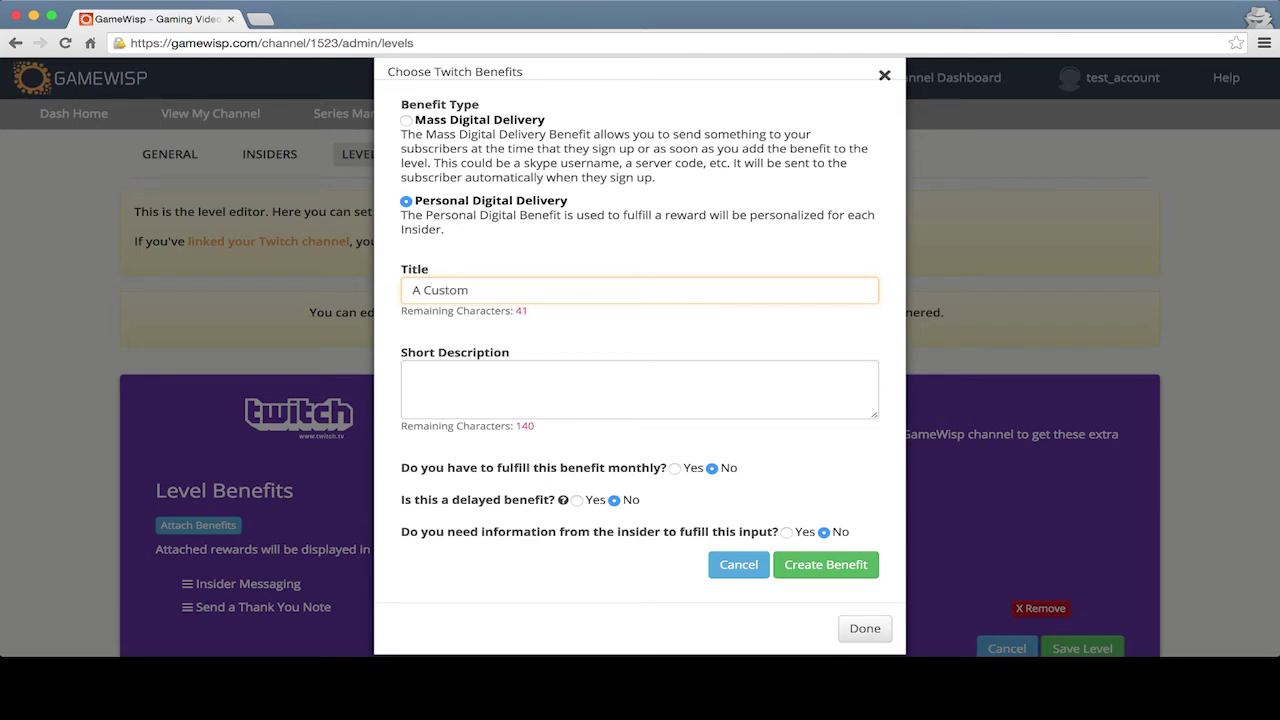
text(Poem)
text( will write a Hai)
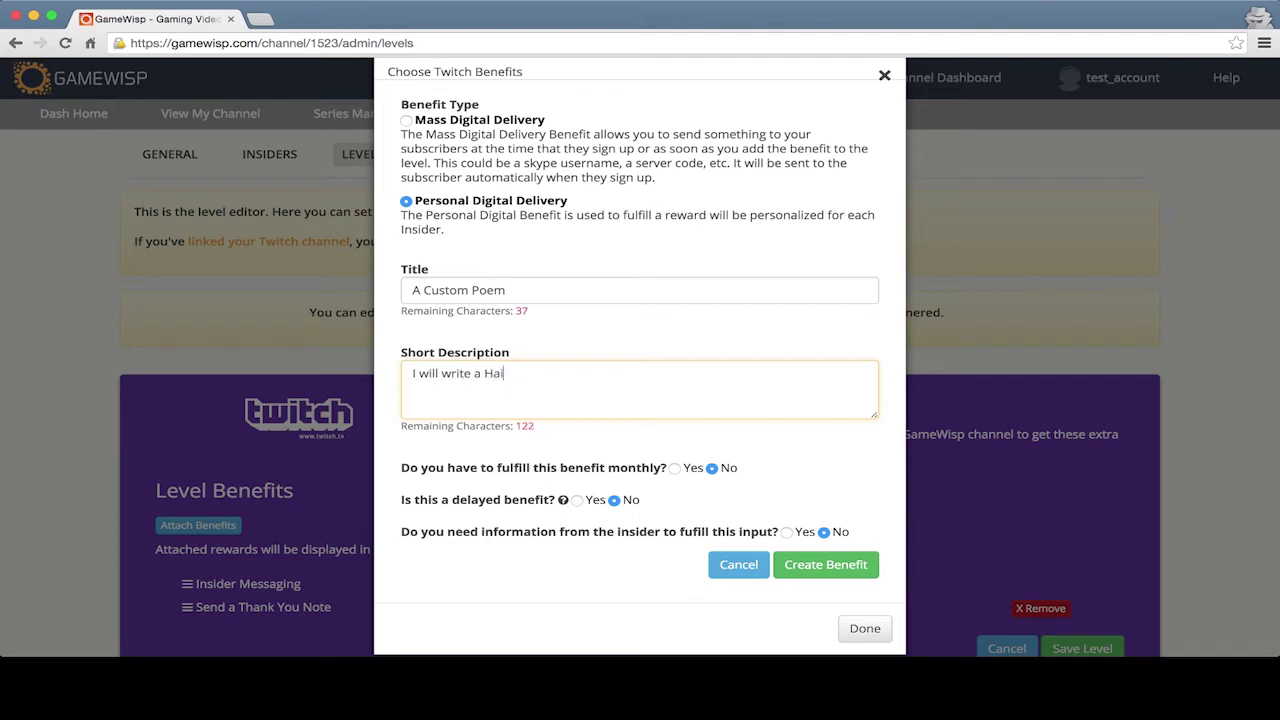
text(u for )
text(you!)
double_click(488, 290)
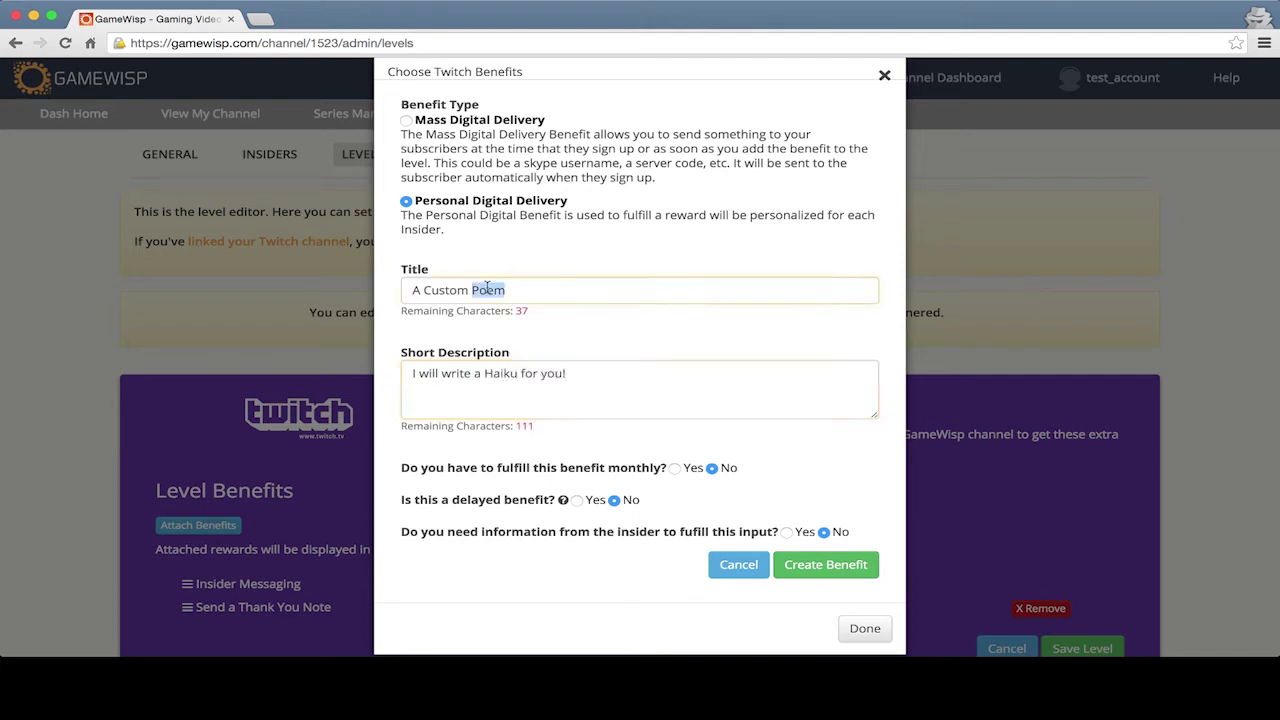
text(Haiku)
scroll(525, 461, down, 1)
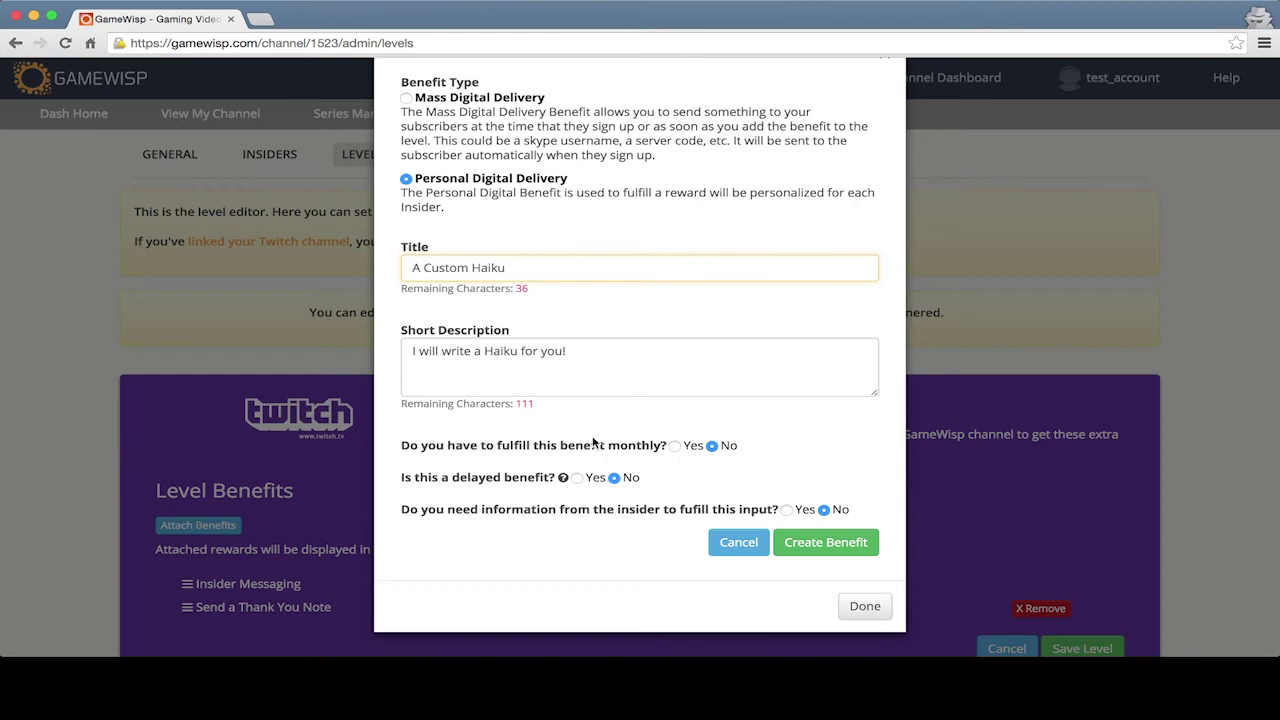
click(675, 446)
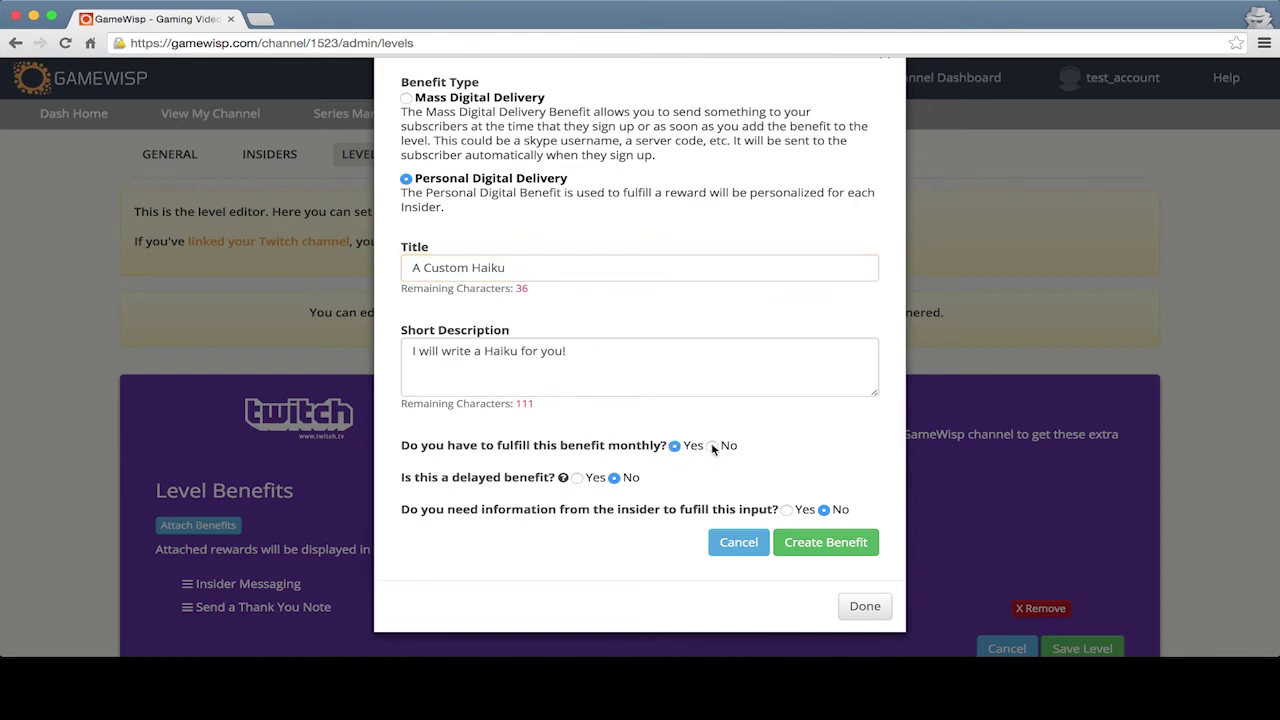
click(712, 446)
mouse_move(563, 477)
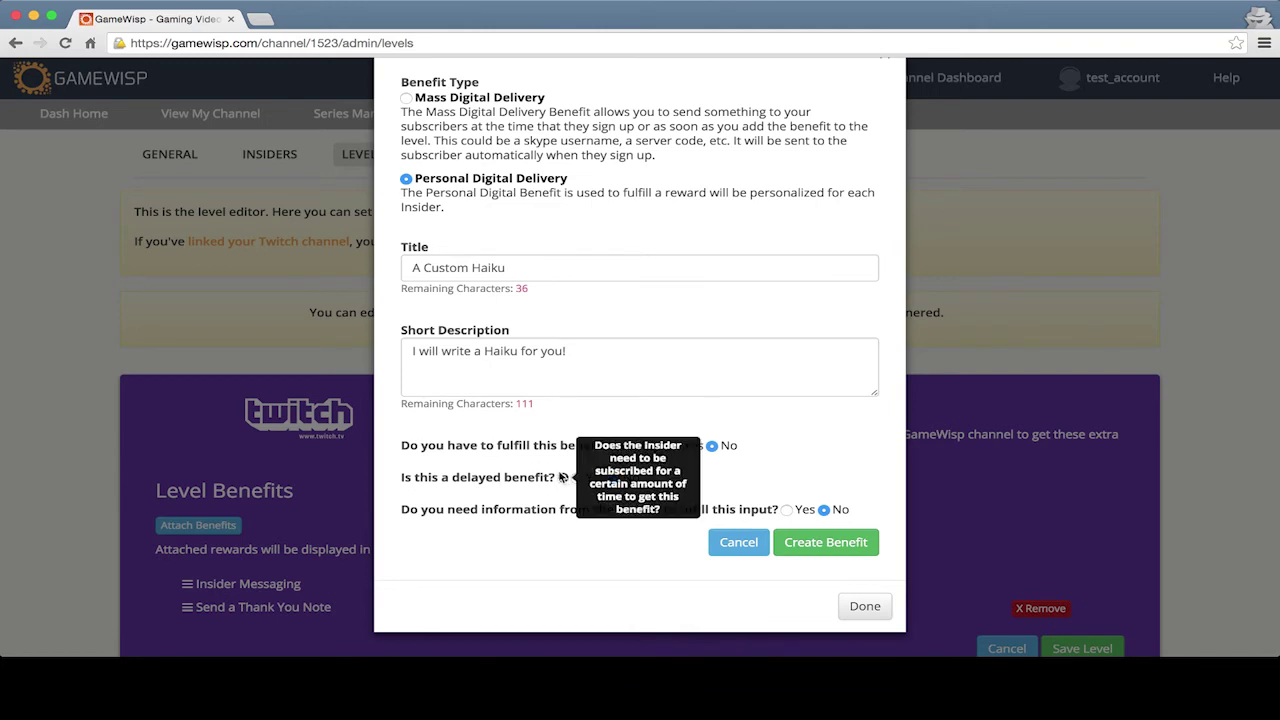
click(577, 477)
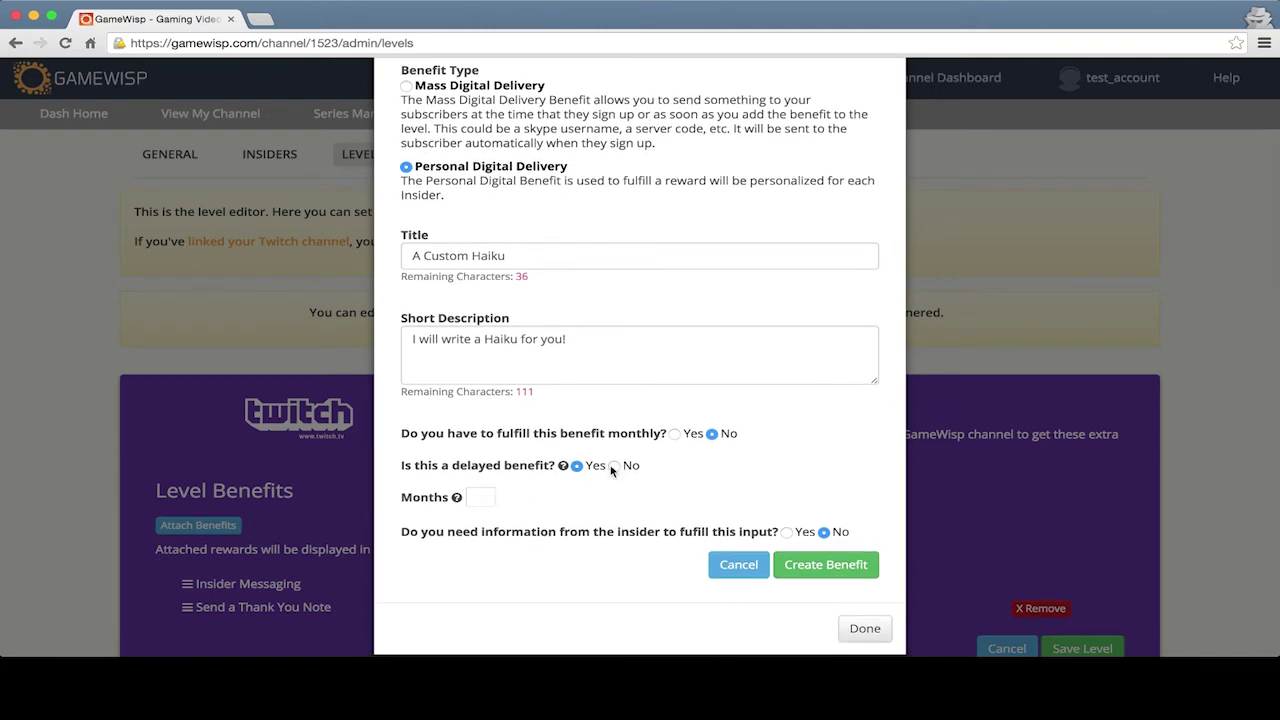
click(616, 466)
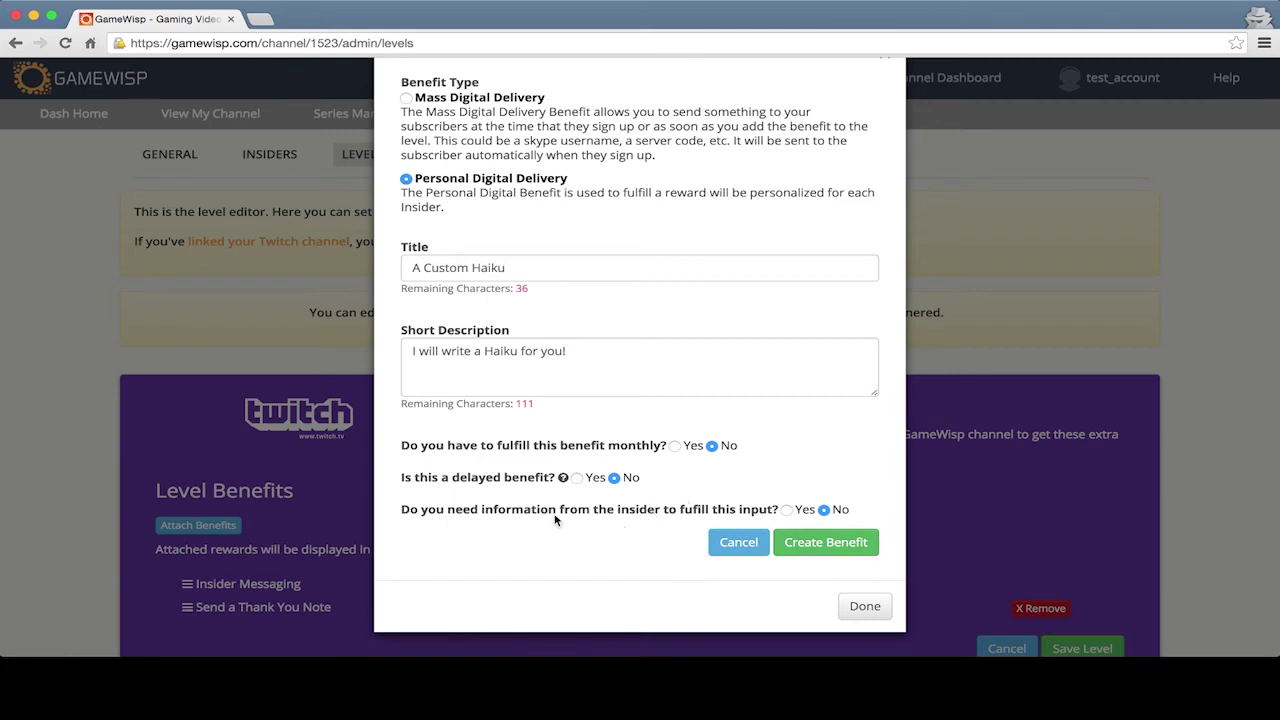
Step: Ask insiders 'What is your favorite color so I can include it in the Haiku?', then create the benefit
click(787, 510)
scroll(734, 529, down, 1)
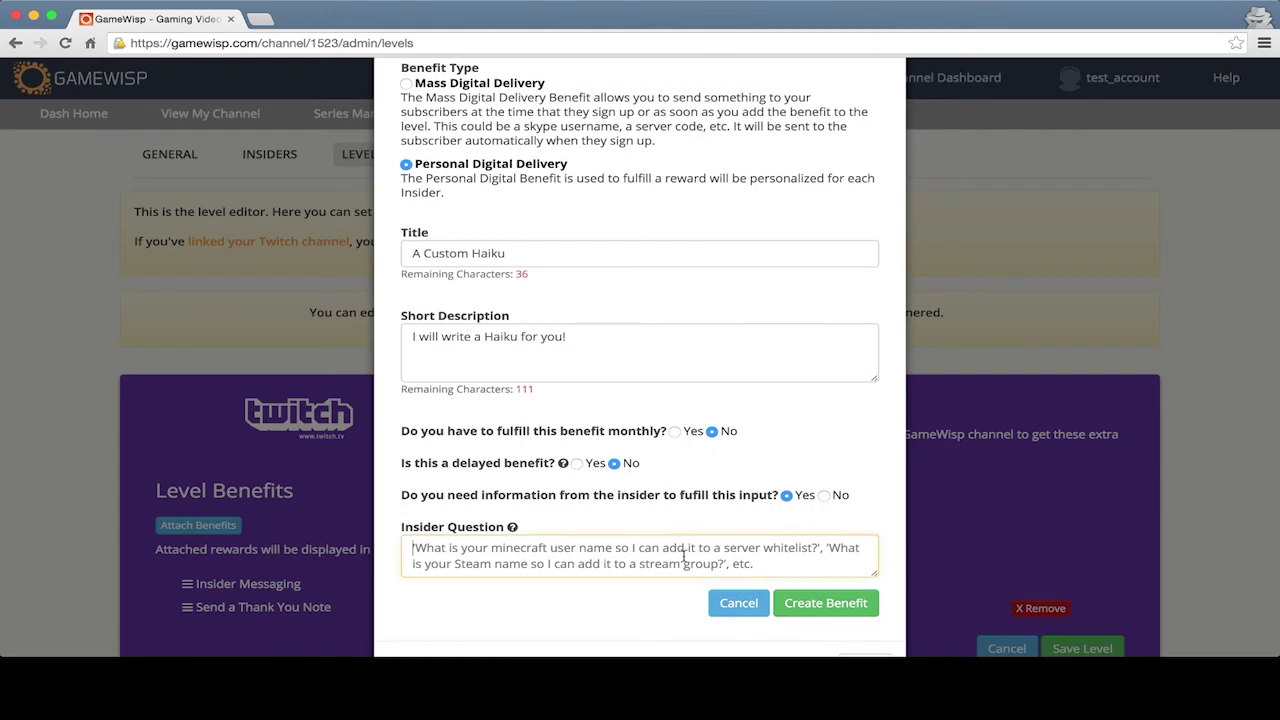
text(What )
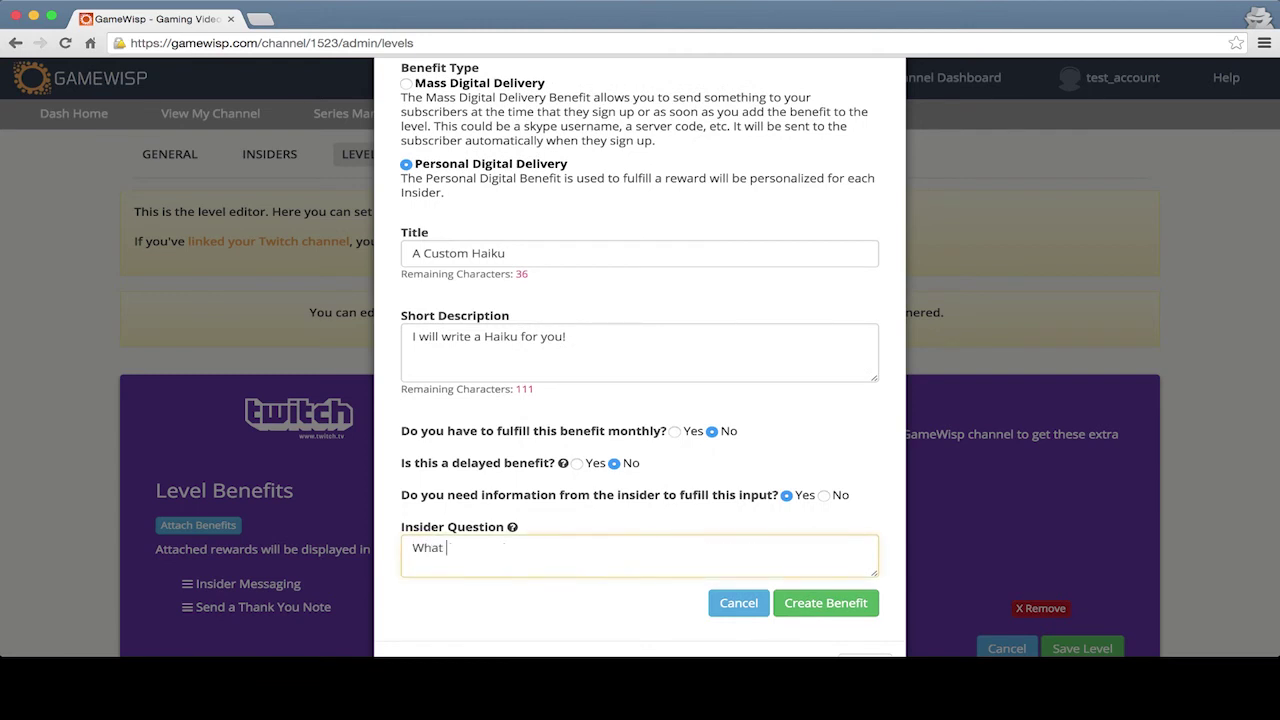
text(is your favorite color)
text( so I can includ)
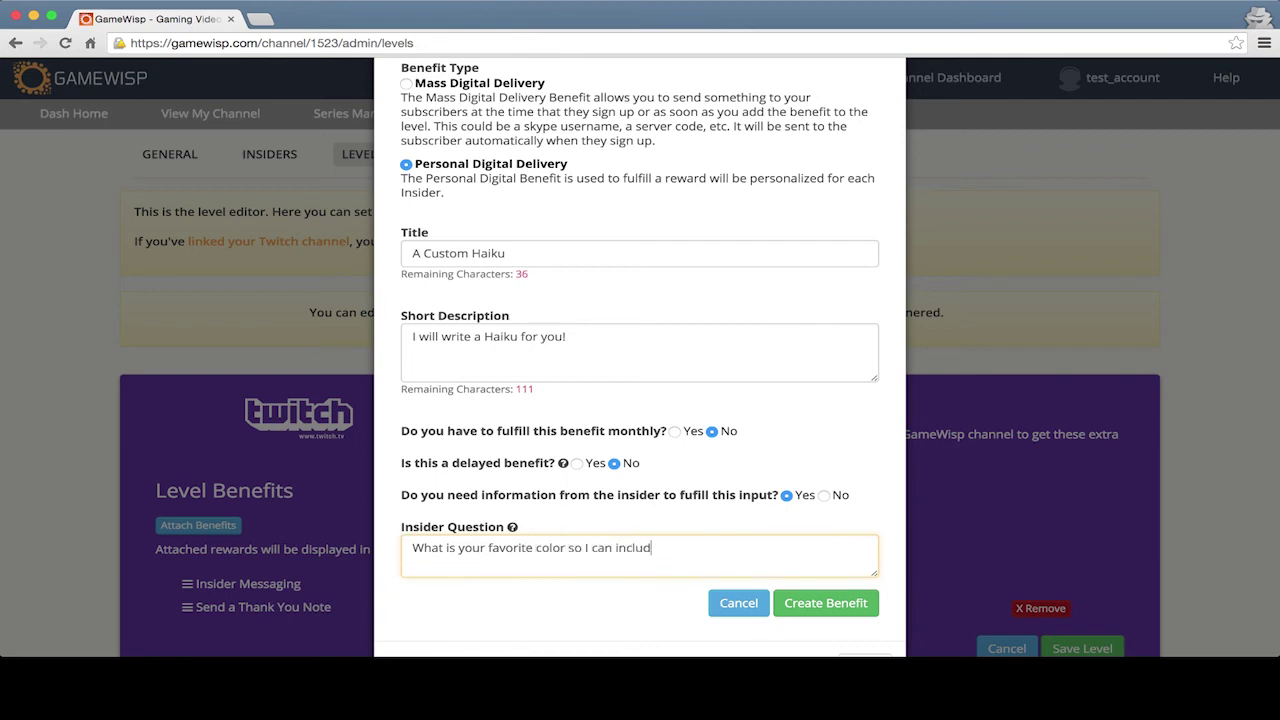
text(e it in the Haiku?)
click(818, 608)
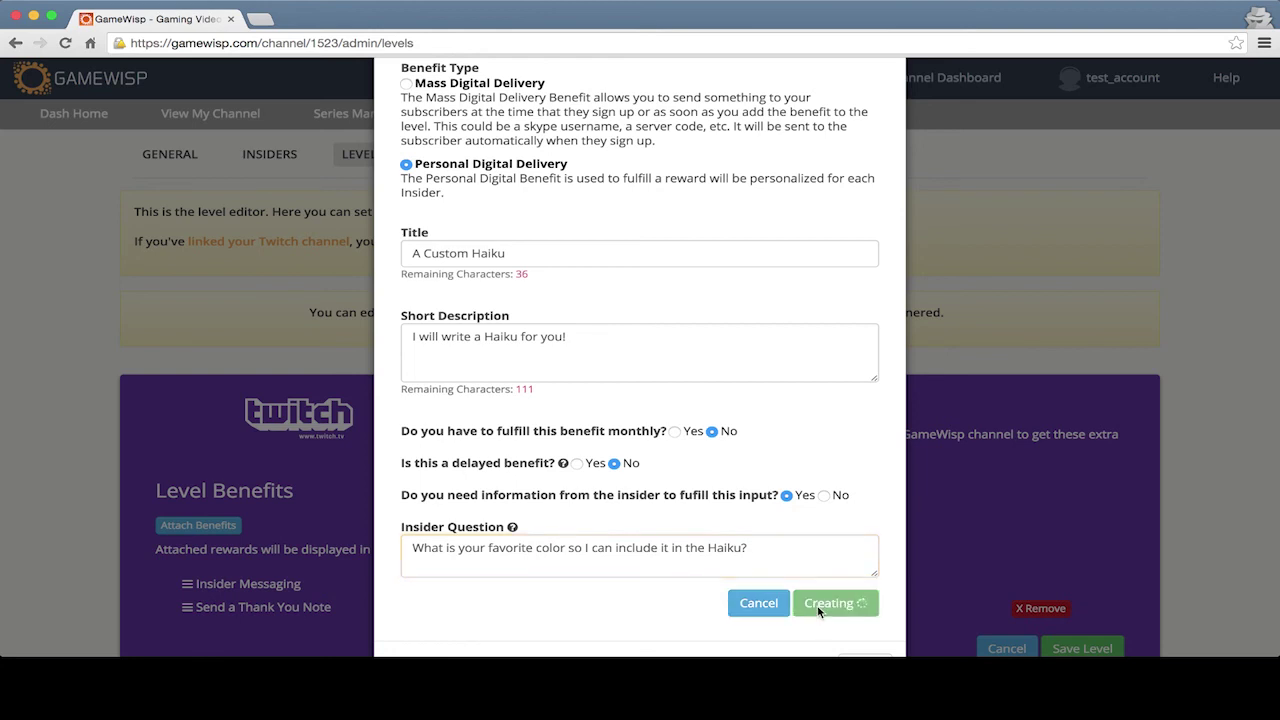
Step: Attach A Custom Haiku to the Twitch level and save the level
click(851, 131)
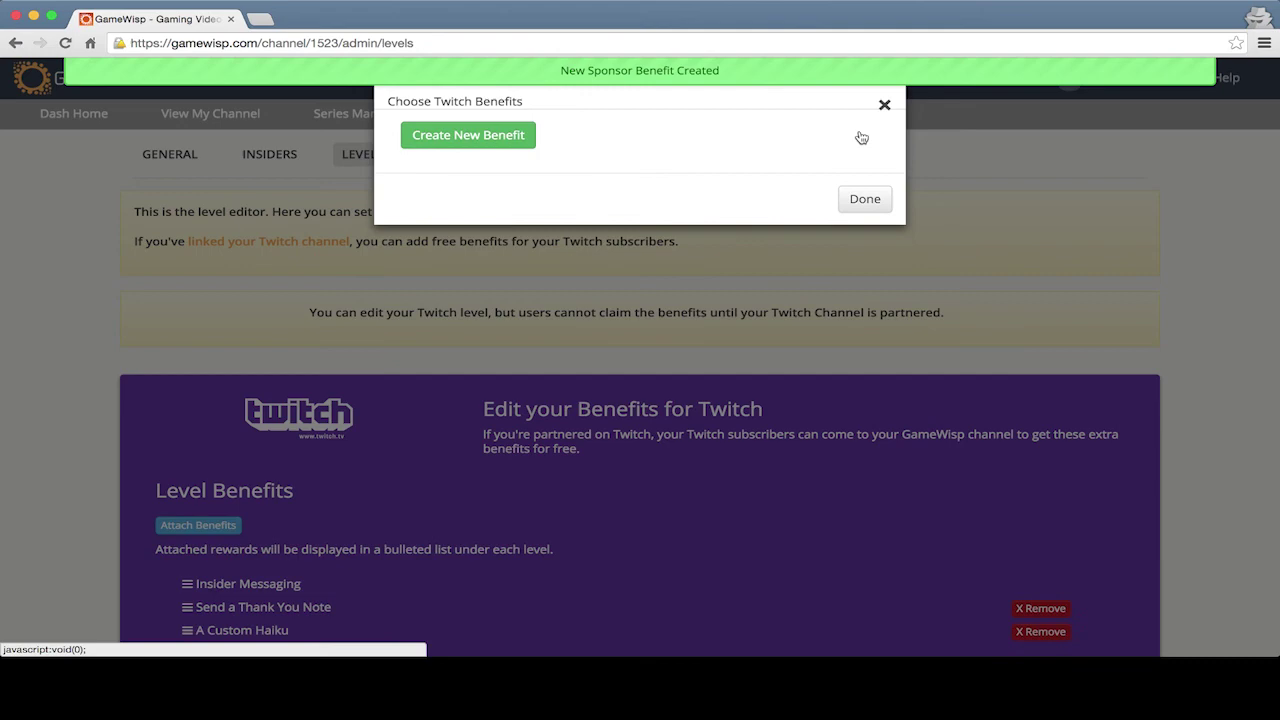
click(858, 220)
scroll(698, 435, down, 1)
scroll(697, 435, down, 2)
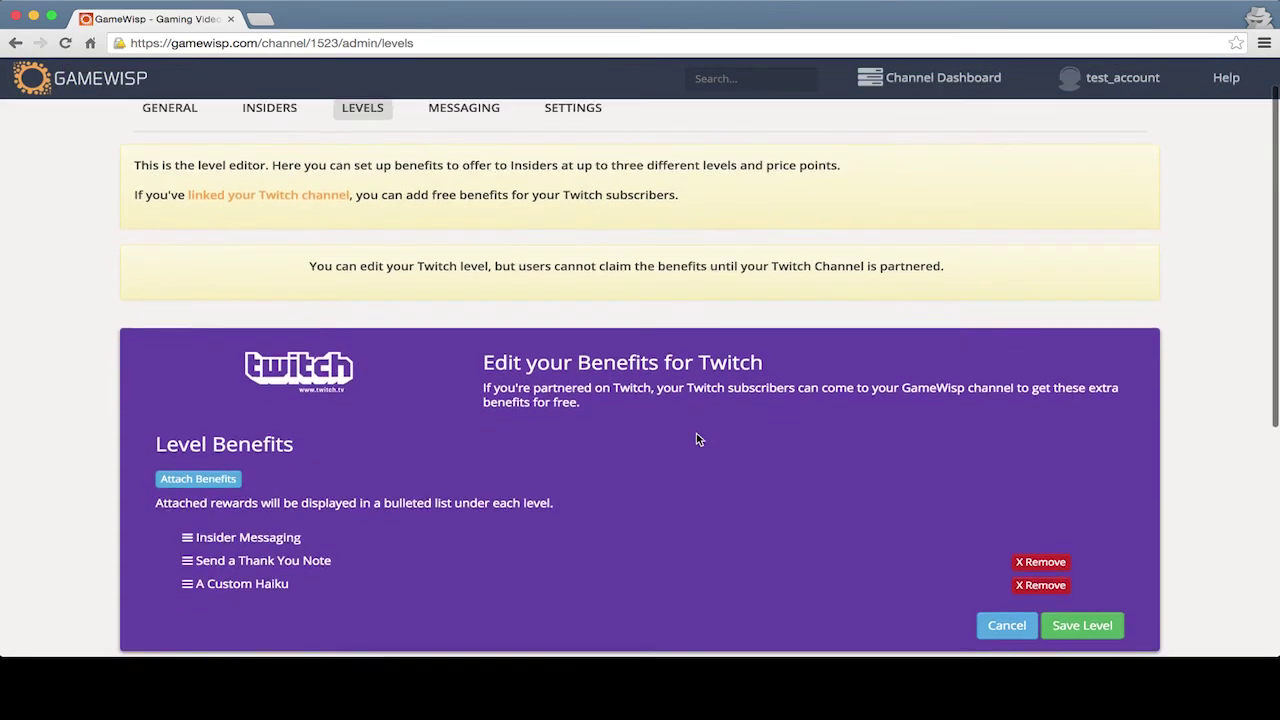
click(1005, 600)
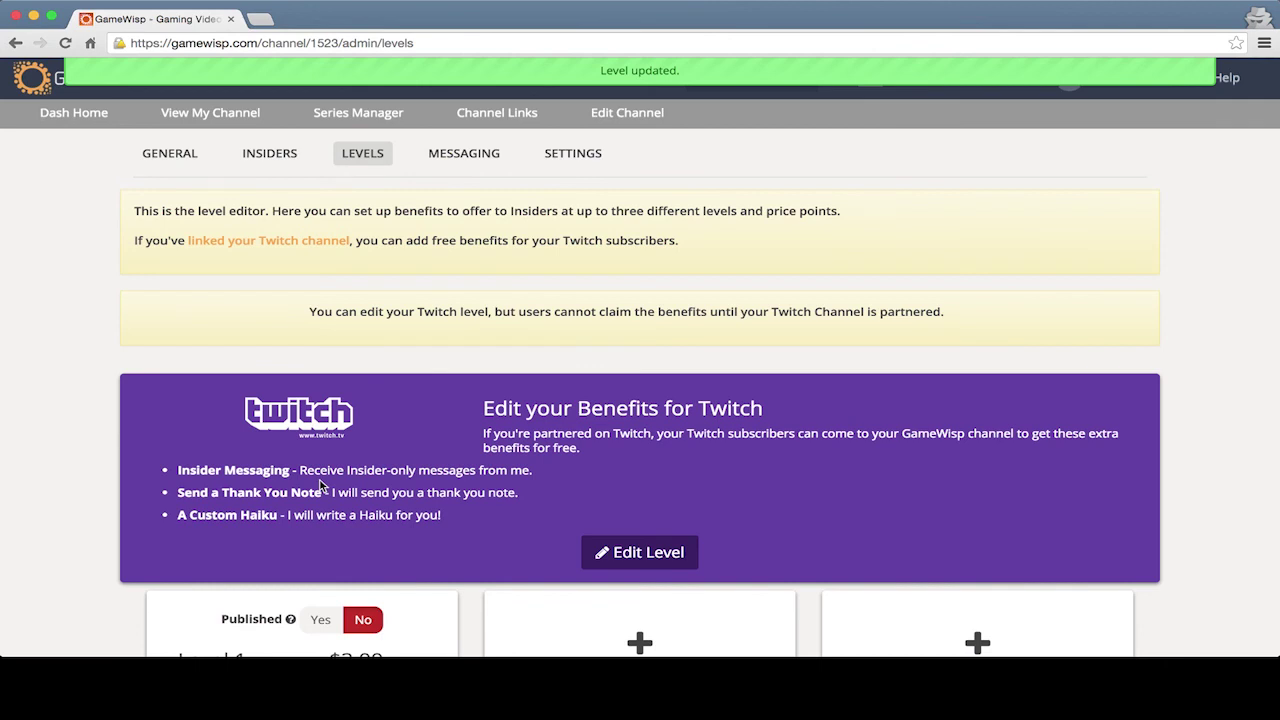
Step: Scroll through the saved Twitch level to review its three benefits and descriptions
scroll(320, 486, down, 1)
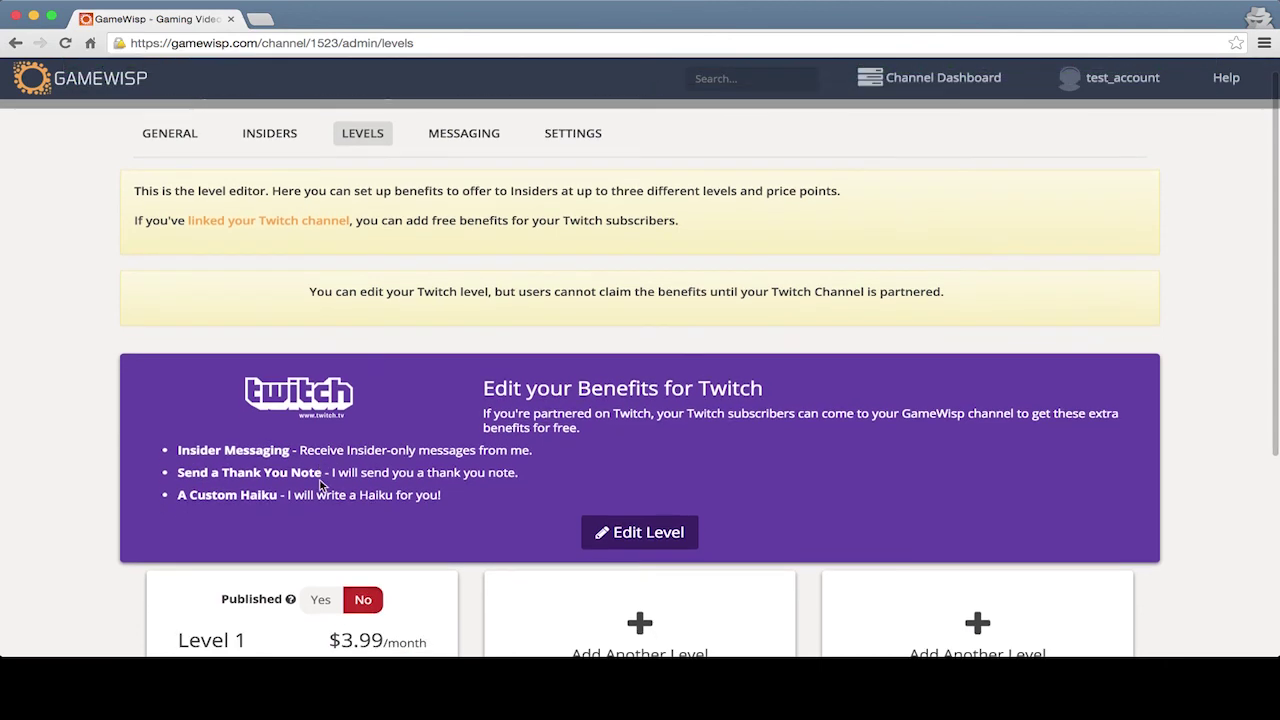
scroll(320, 486, down, 1)
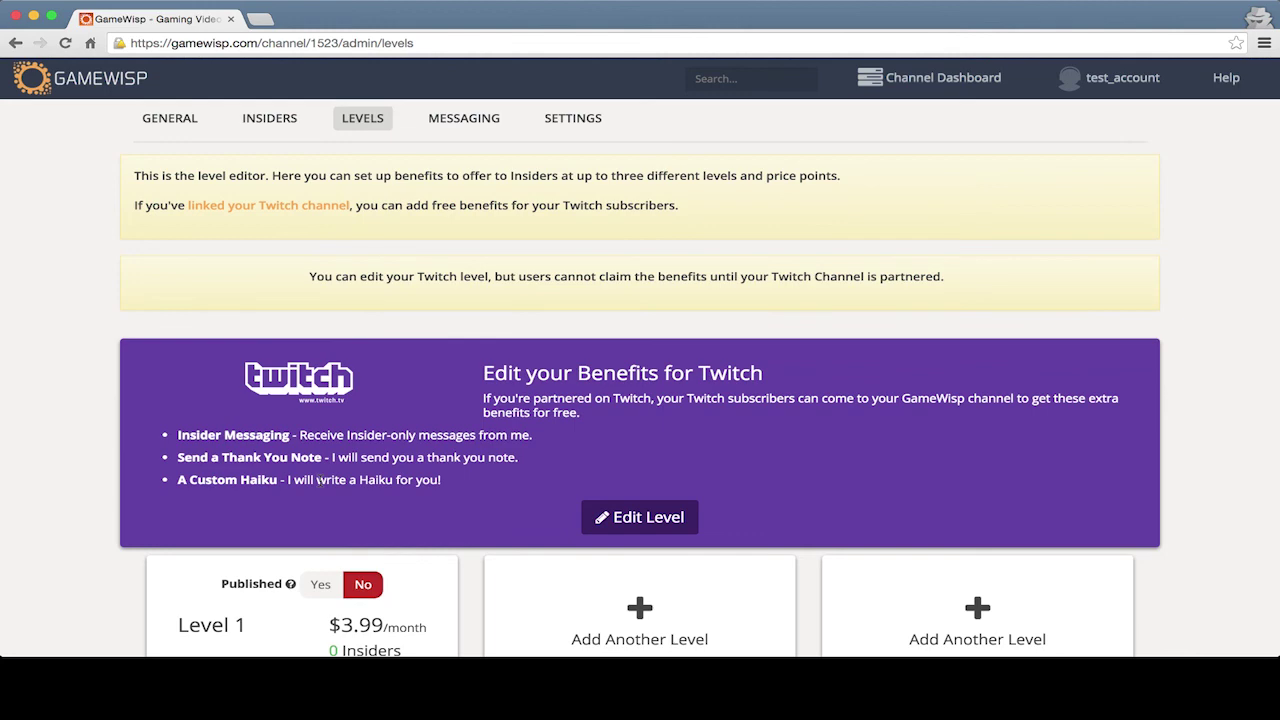
scroll(320, 486, down, 2)
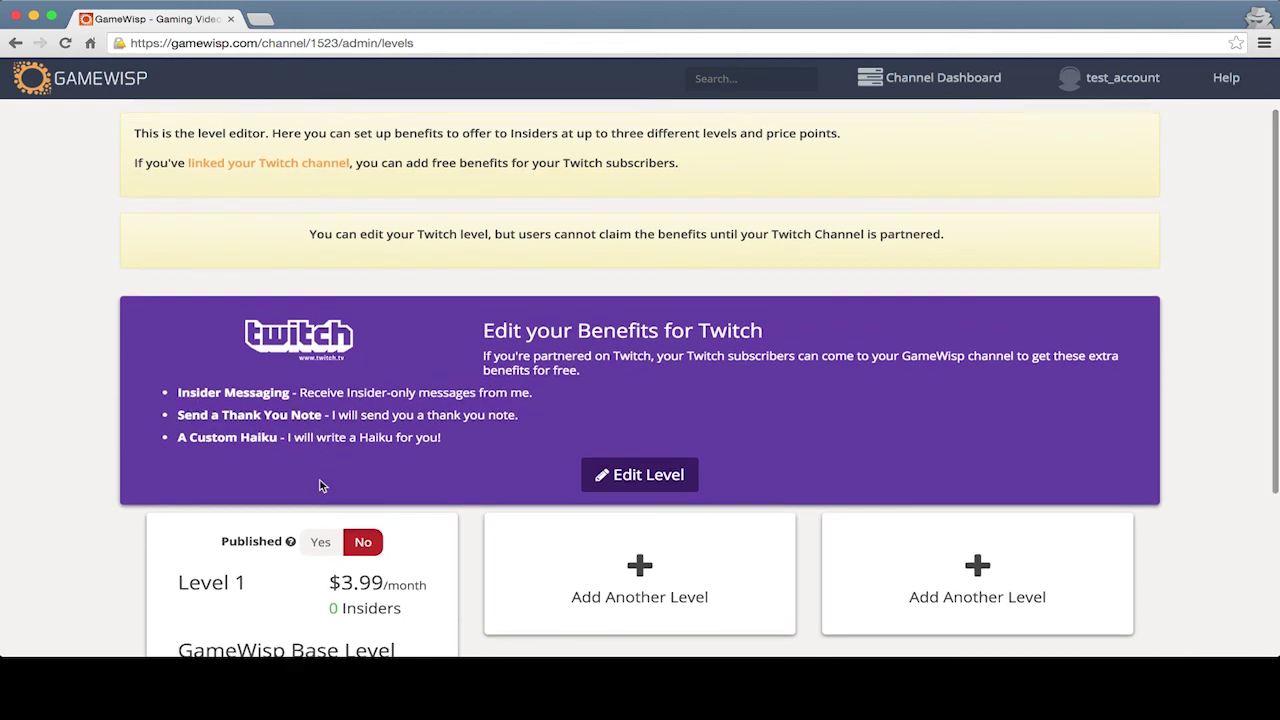
scroll(320, 486, down, 1)
scroll(320, 486, down, 1)
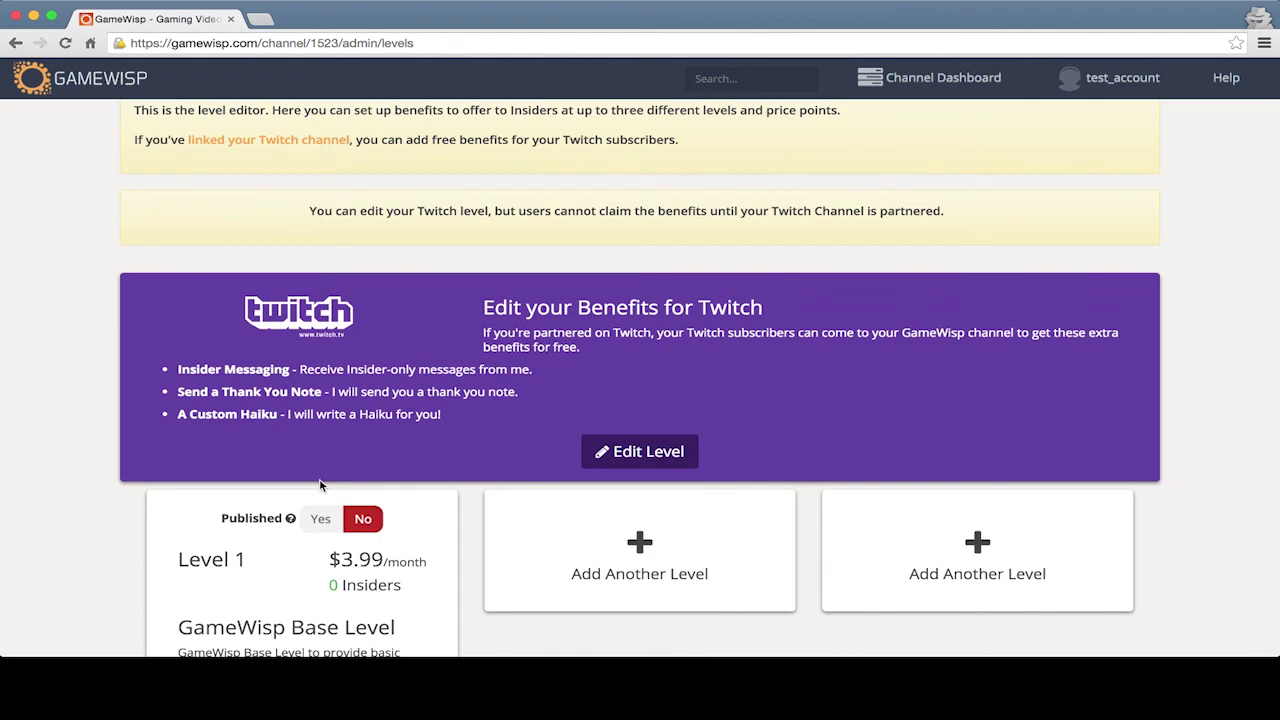
scroll(320, 486, down, 5)
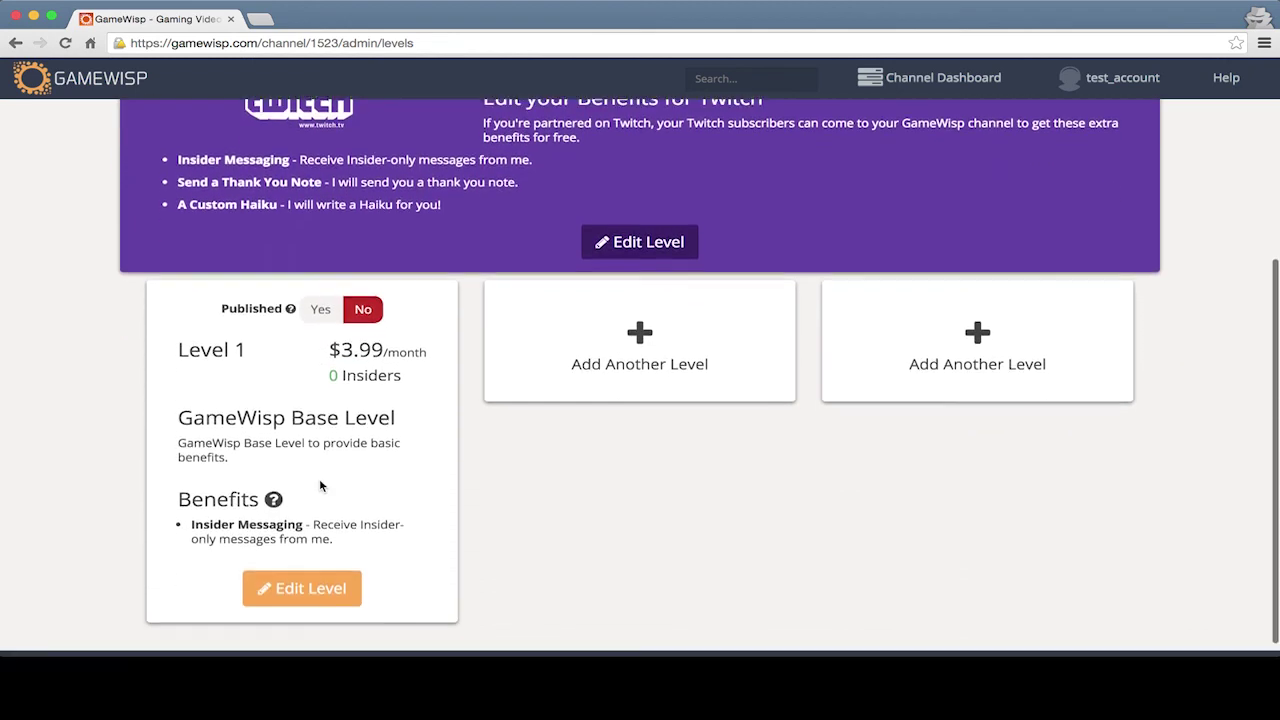
scroll(450, 396, up, 2)
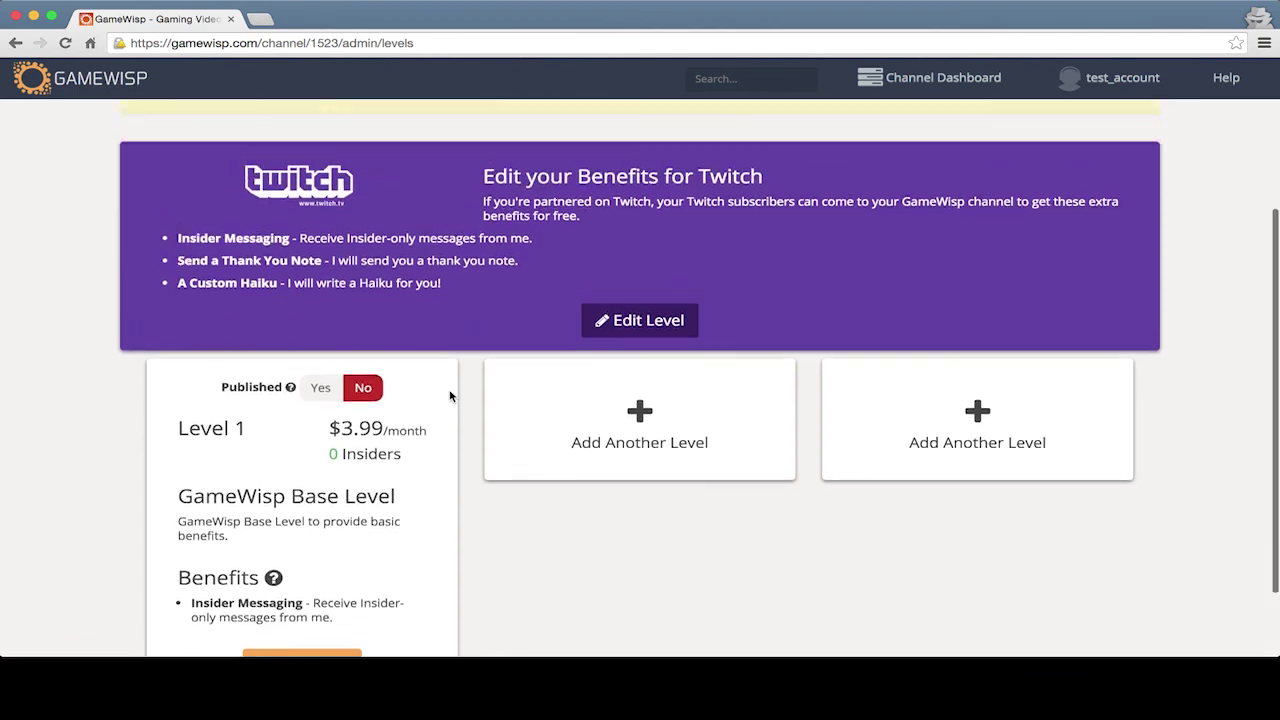
scroll(450, 396, up, 2)
scroll(450, 396, up, 2)
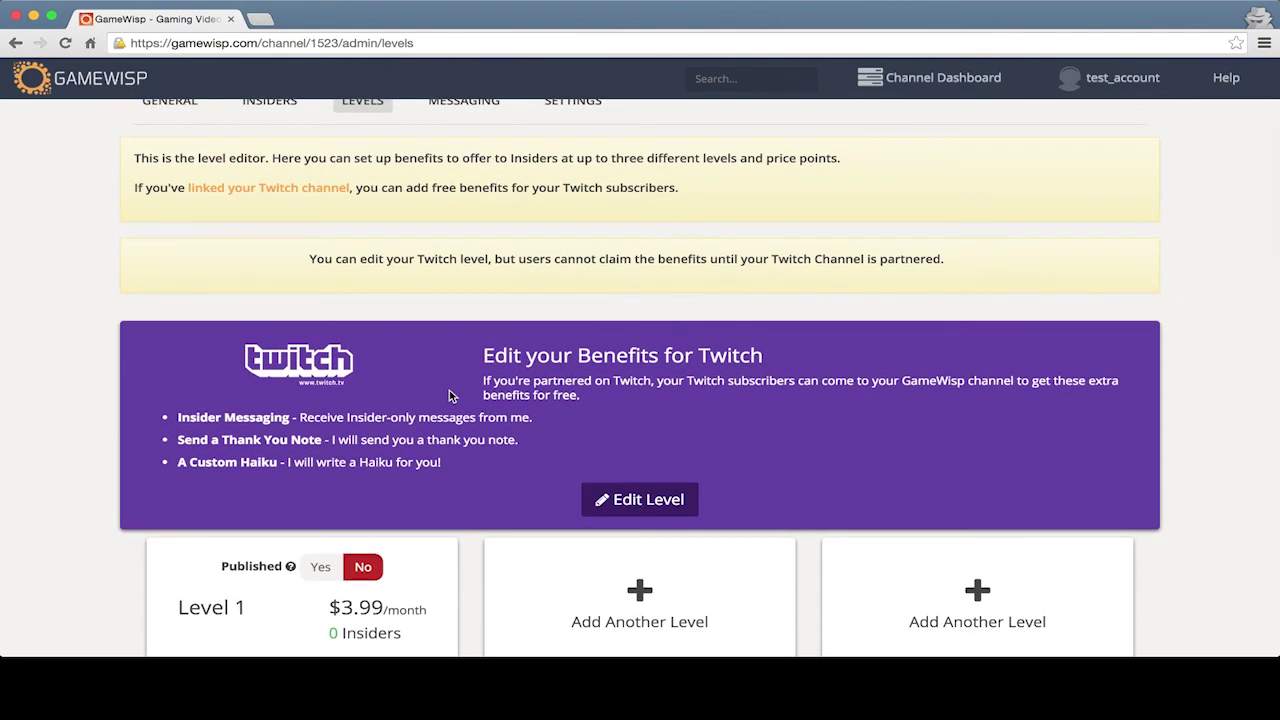